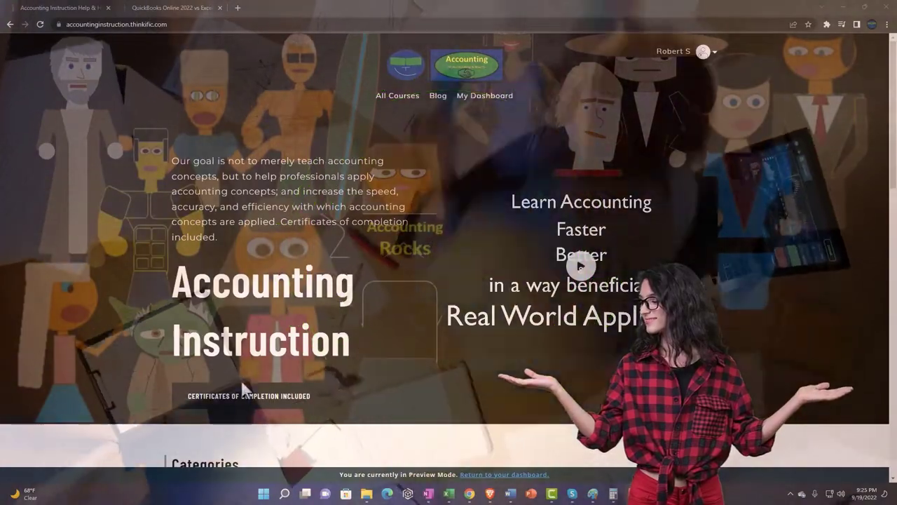
Step: Browse the accounting course categories, then open the OneNote - Getting Started 2022 section of the QuickBooks Online 2022 course
{"action": "scroll", "coordinate": [123, 386], "scroll_direction": "down", "scroll_amount": 4}
{"action": "scroll", "coordinate": [124, 382], "scroll_direction": "down", "scroll_amount": 3}
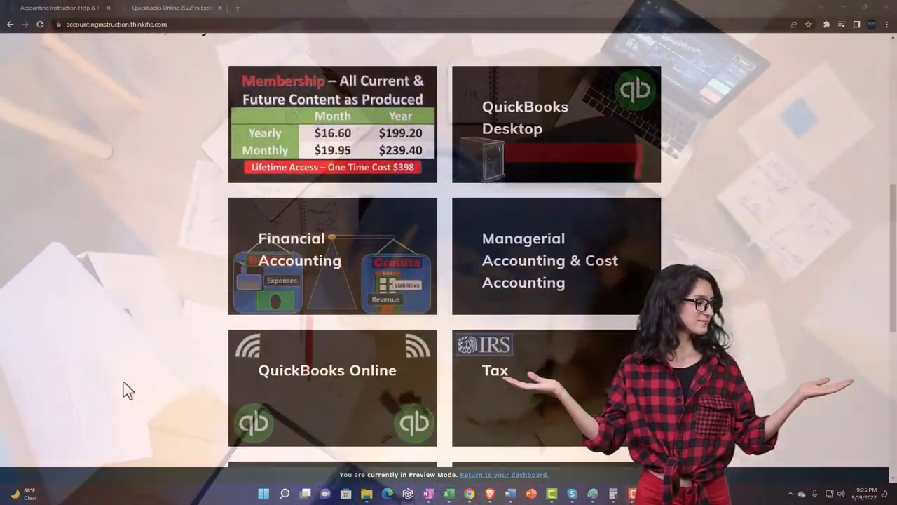
{"action": "scroll", "coordinate": [123, 383], "scroll_direction": "down", "scroll_amount": 6}
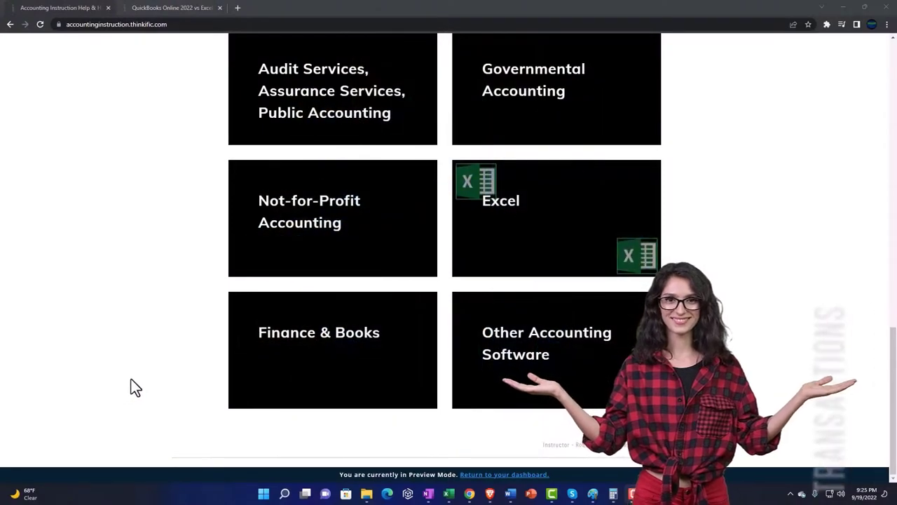
{"action": "left_click", "coordinate": [161, 8]}
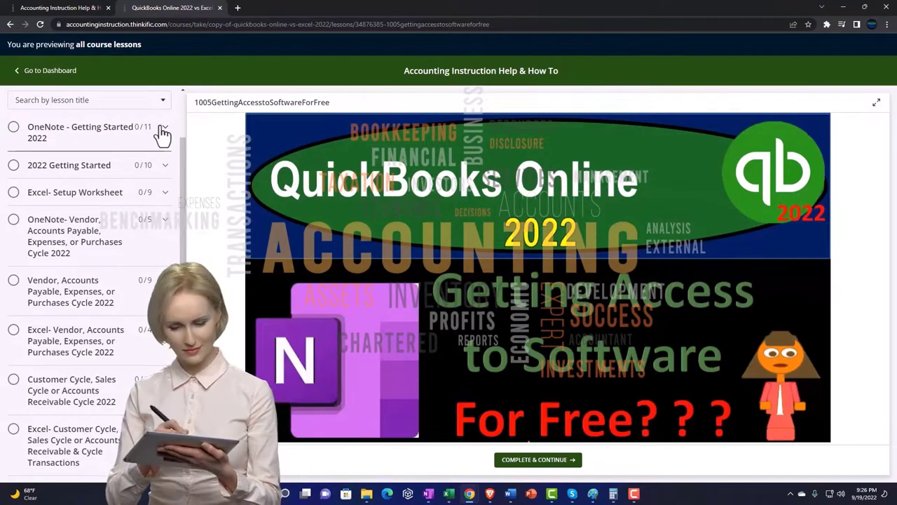
{"action": "left_click", "coordinate": [163, 130]}
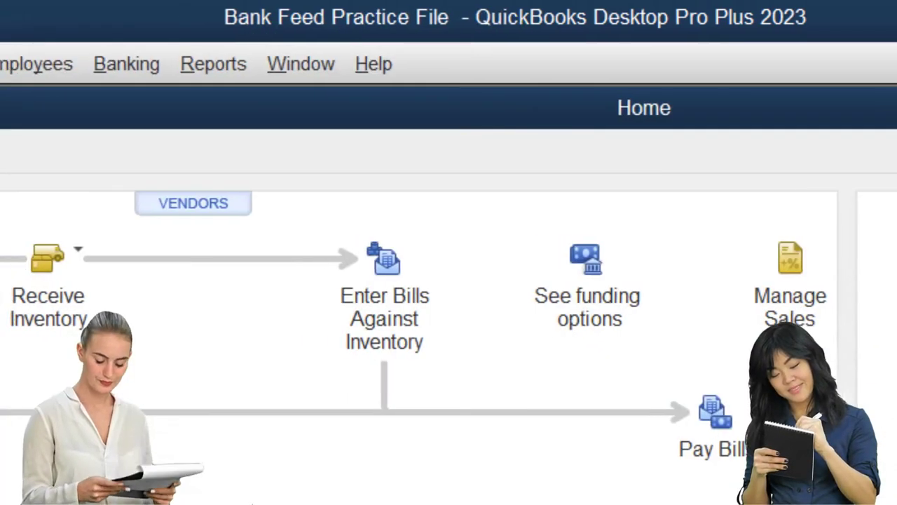
Step: Check the window display options and open the standard Profit & Loss report for 01/01/2022 to 12/31/2022
{"action": "left_click", "coordinate": [148, 64]}
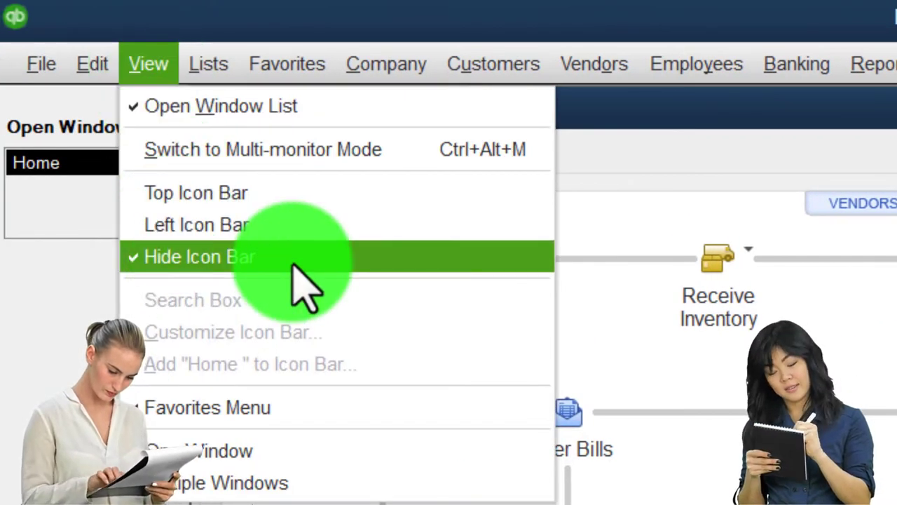
{"action": "left_click", "coordinate": [314, 118]}
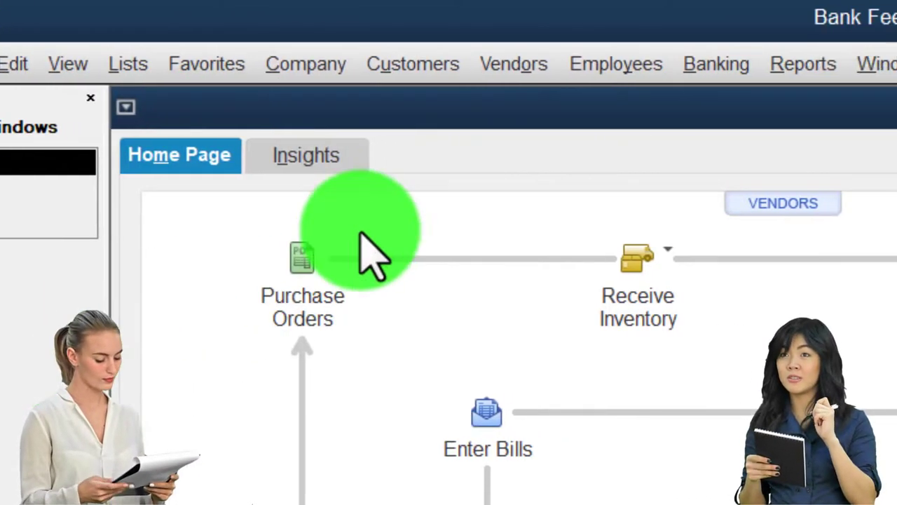
{"action": "left_click", "coordinate": [875, 64]}
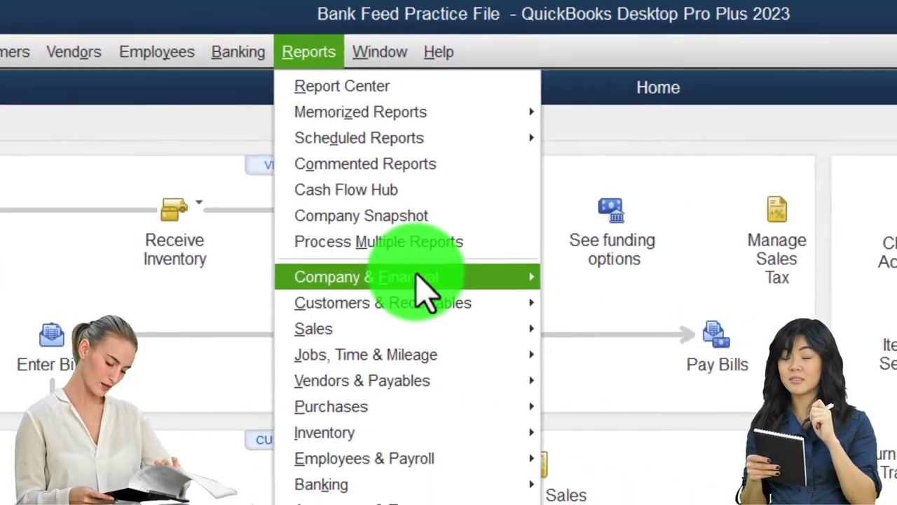
{"action": "mouse_move", "coordinate": [711, 338]}
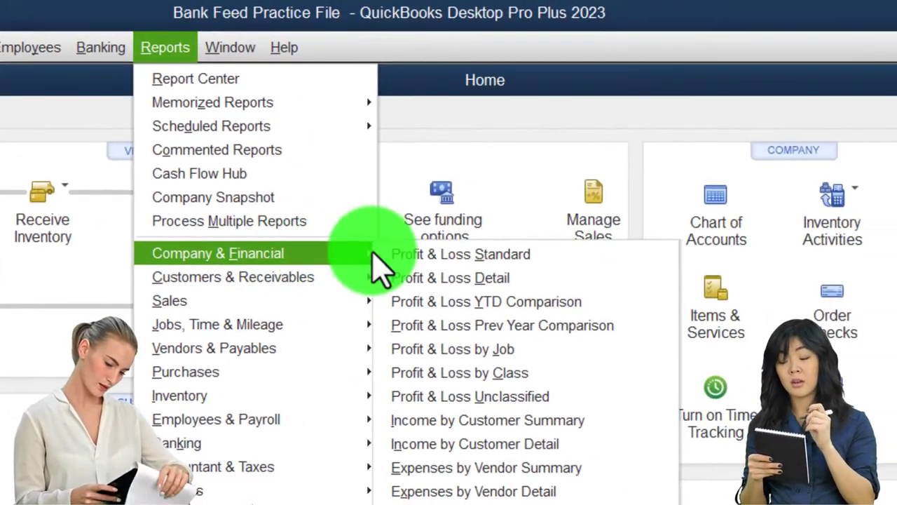
{"action": "left_click", "coordinate": [589, 265]}
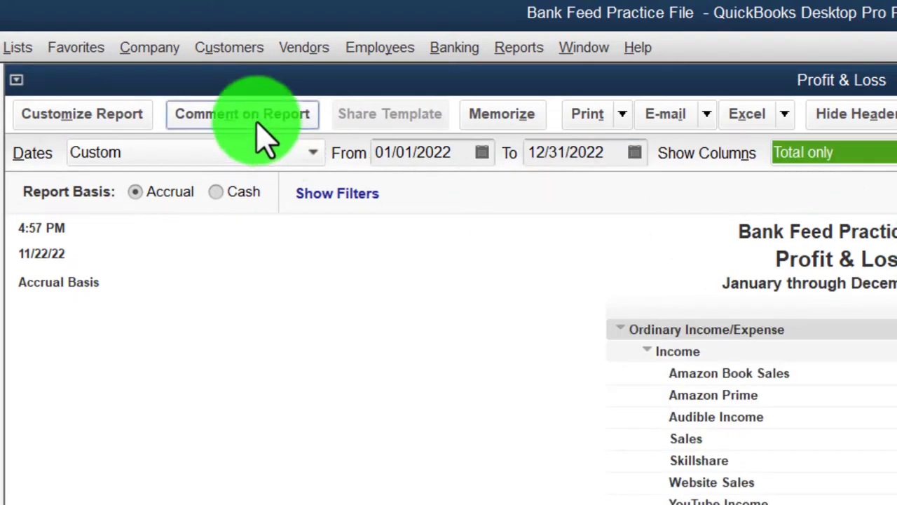
Step: Customize the Profit & Loss report with a larger column label font, applying the change to all related fonts
{"action": "left_click", "coordinate": [104, 121]}
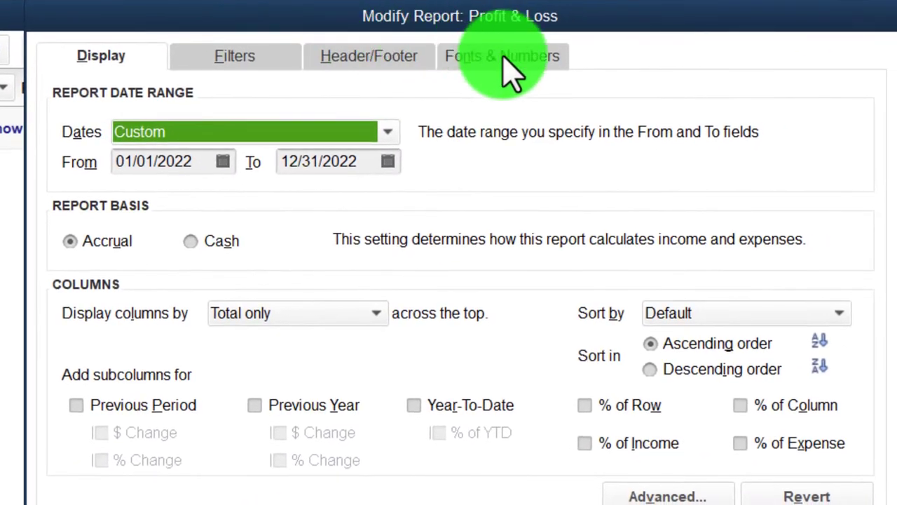
{"action": "left_click", "coordinate": [509, 70]}
{"action": "left_click", "coordinate": [461, 354]}
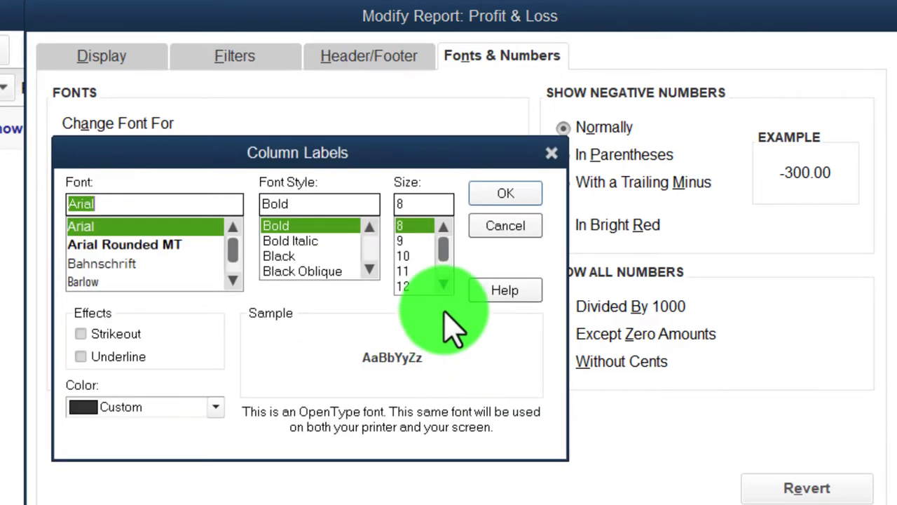
{"action": "left_click", "coordinate": [483, 197]}
{"action": "left_click", "coordinate": [403, 235]}
{"action": "left_click", "coordinate": [533, 494]}
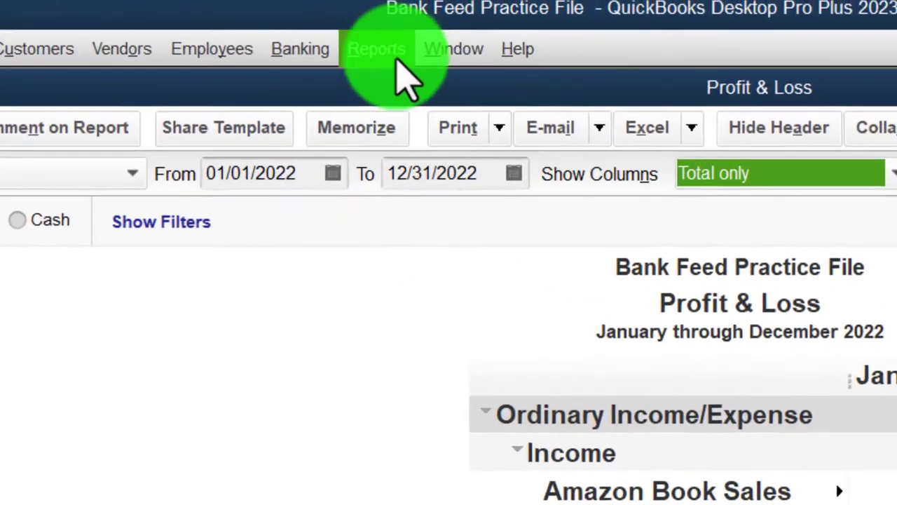
Step: Open the standard Balance Sheet report and set its customized date range to end on 12/31/22
{"action": "left_click", "coordinate": [397, 60]}
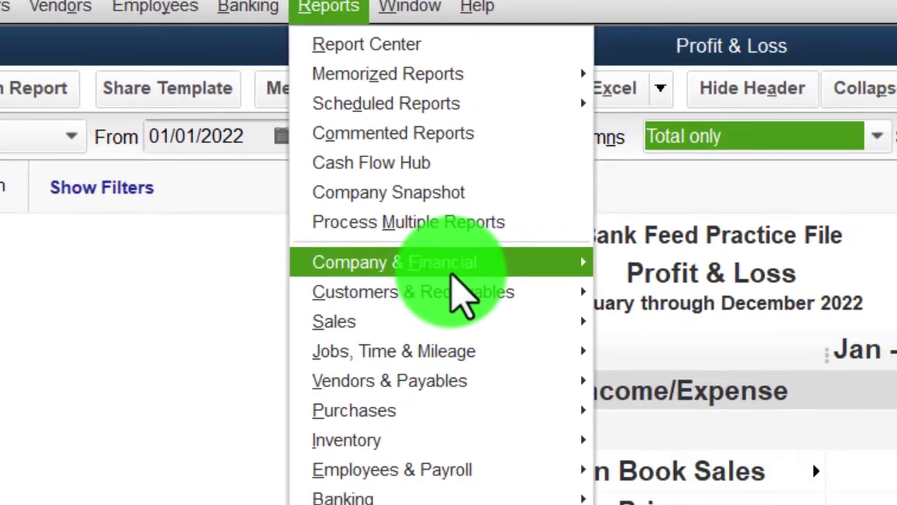
{"action": "mouse_move", "coordinate": [491, 317]}
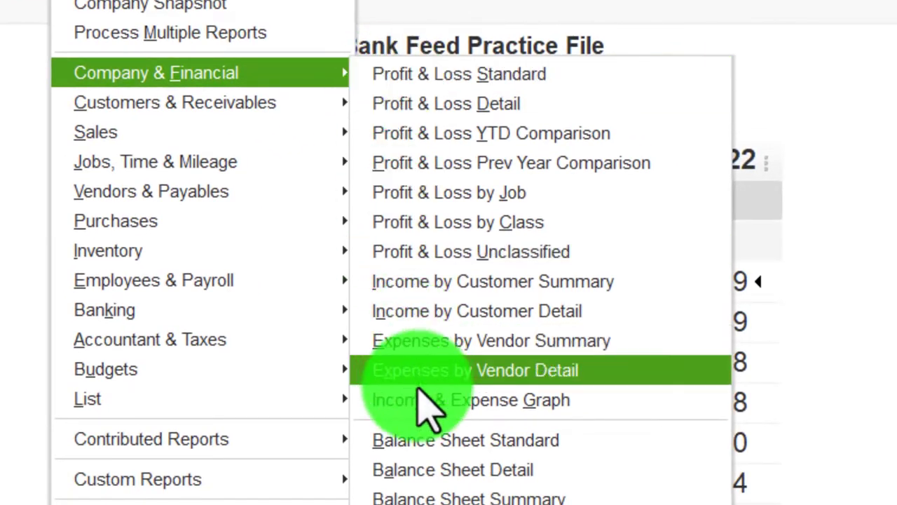
{"action": "left_click", "coordinate": [594, 433]}
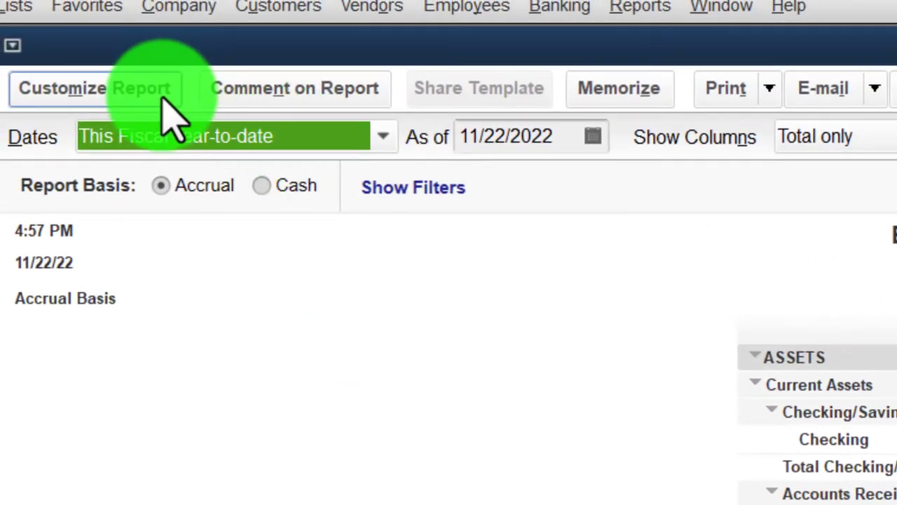
{"action": "left_click", "coordinate": [163, 98]}
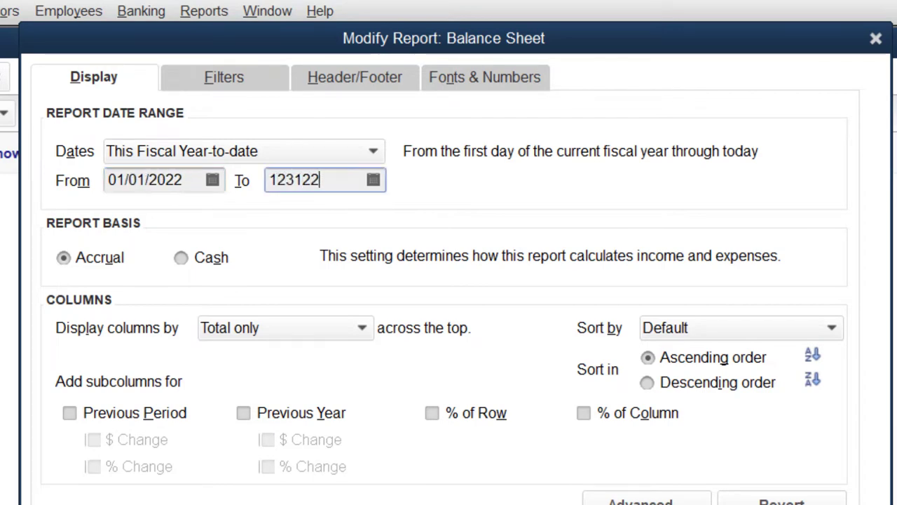
Step: Set the Balance Sheet's column label font size to 14, extend it to all related fonts, and apply the customization
{"action": "left_click", "coordinate": [477, 81]}
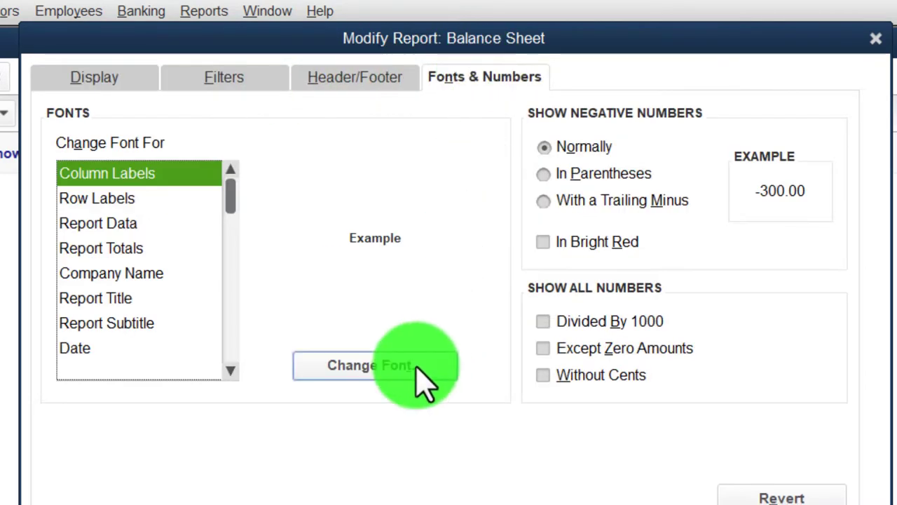
{"action": "left_click", "coordinate": [420, 382]}
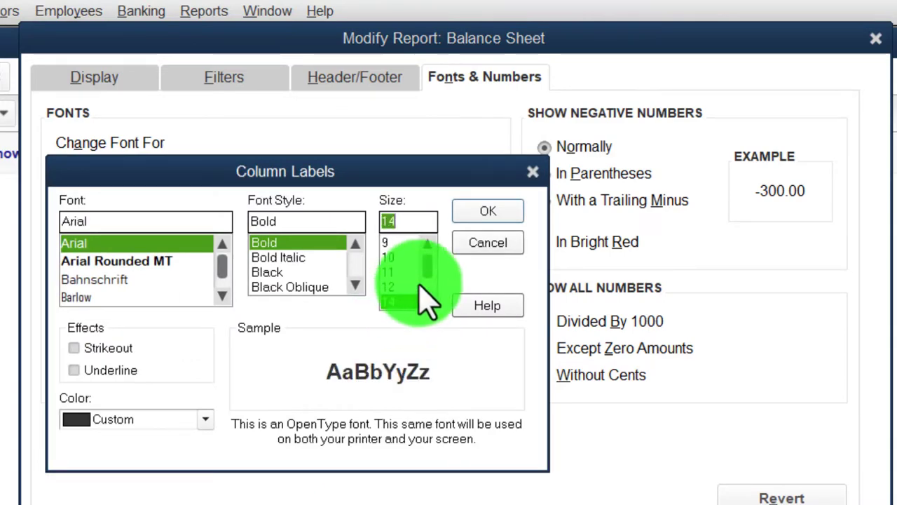
{"action": "left_click", "coordinate": [493, 217]}
{"action": "left_click", "coordinate": [363, 259]}
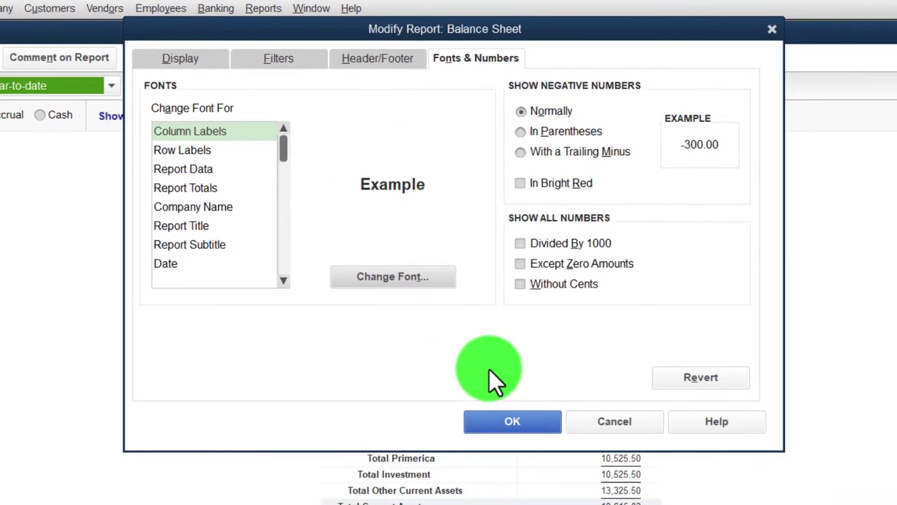
{"action": "left_click", "coordinate": [513, 416]}
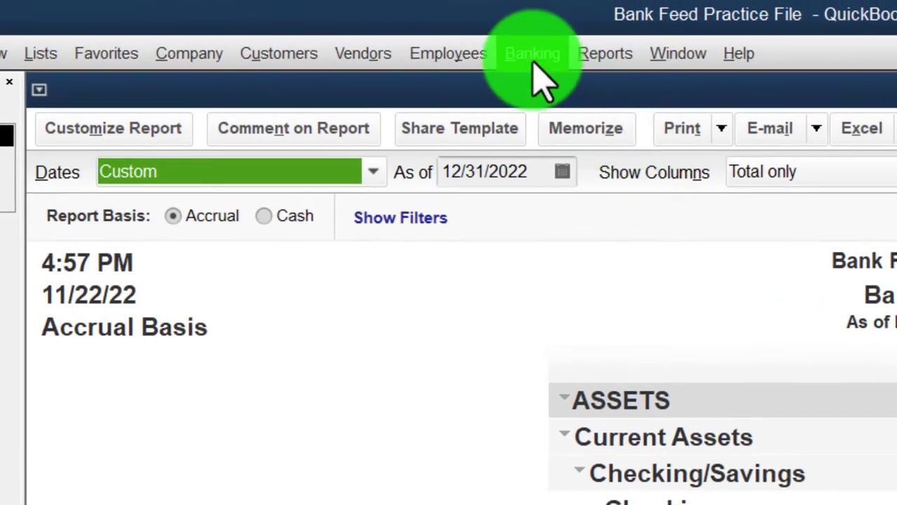
Step: Open the Bank Feeds Center
{"action": "left_click", "coordinate": [534, 54]}
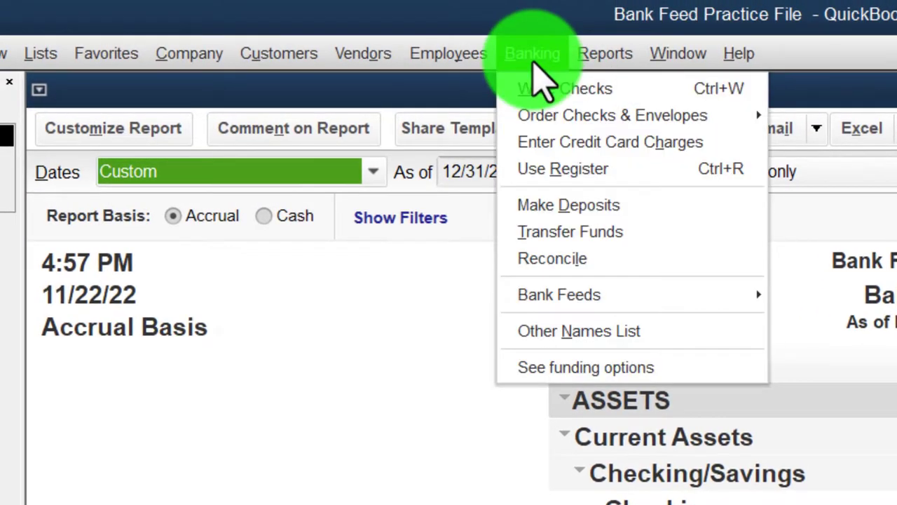
{"action": "mouse_move", "coordinate": [694, 297]}
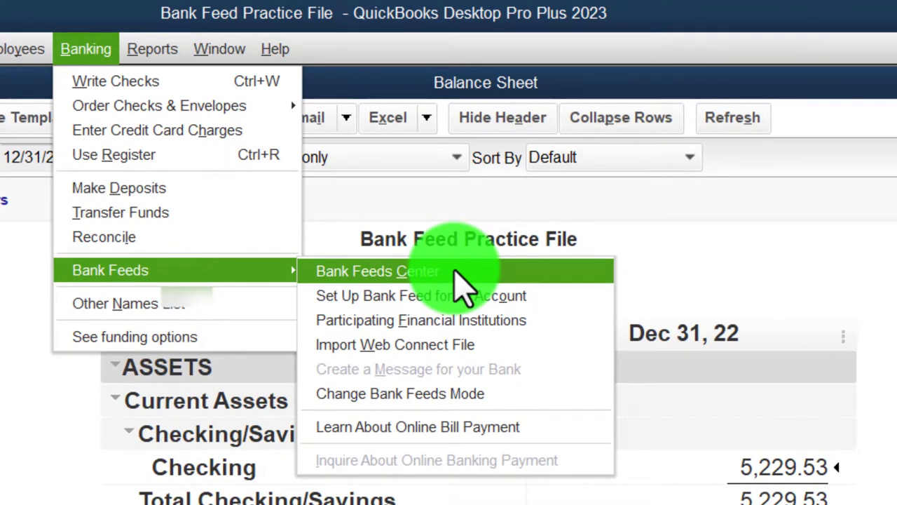
{"action": "left_click", "coordinate": [462, 284]}
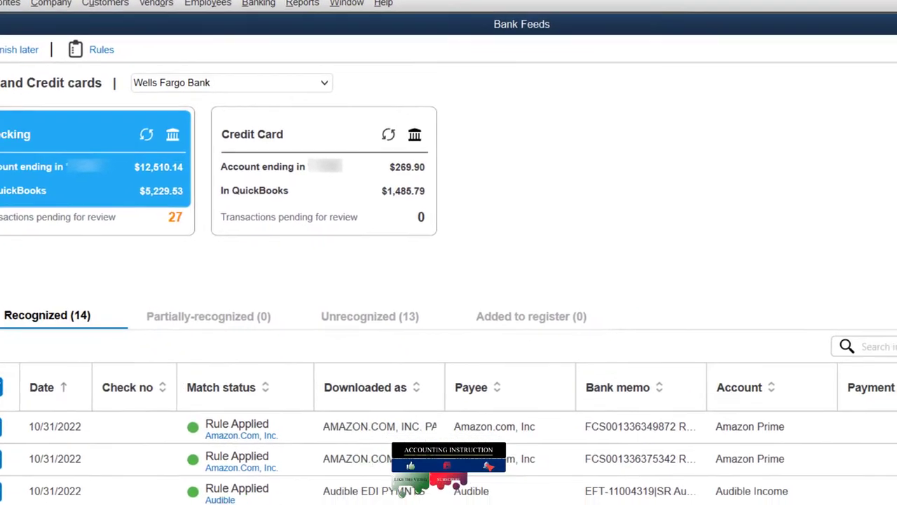
Step: Re-sort the checking account's recognized bank feed transactions and examine its unrecognized ones
{"action": "left_click", "coordinate": [896, 421]}
{"action": "left_click", "coordinate": [896, 414]}
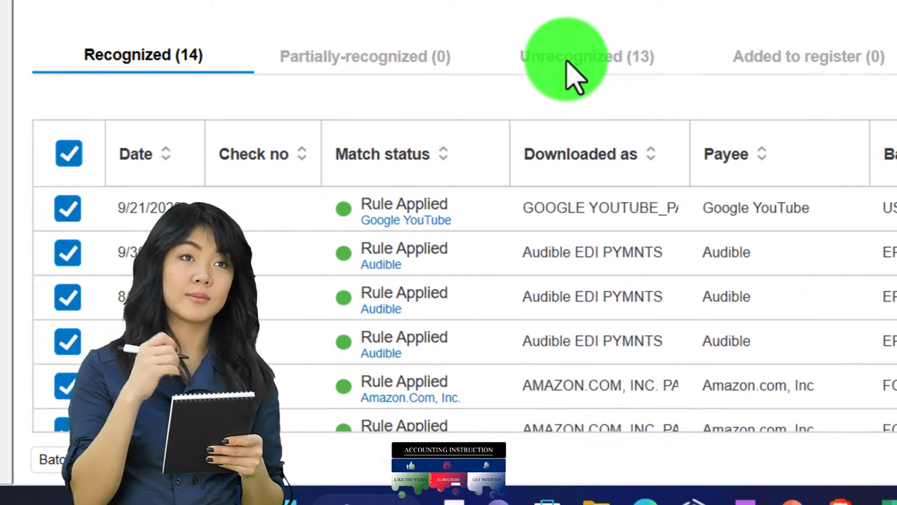
{"action": "left_click", "coordinate": [572, 70]}
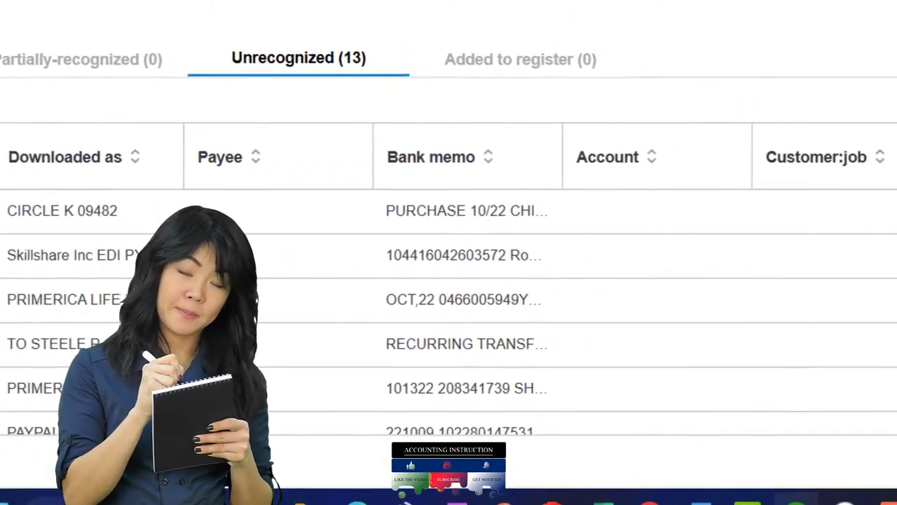
{"action": "left_click", "coordinate": [709, 168]}
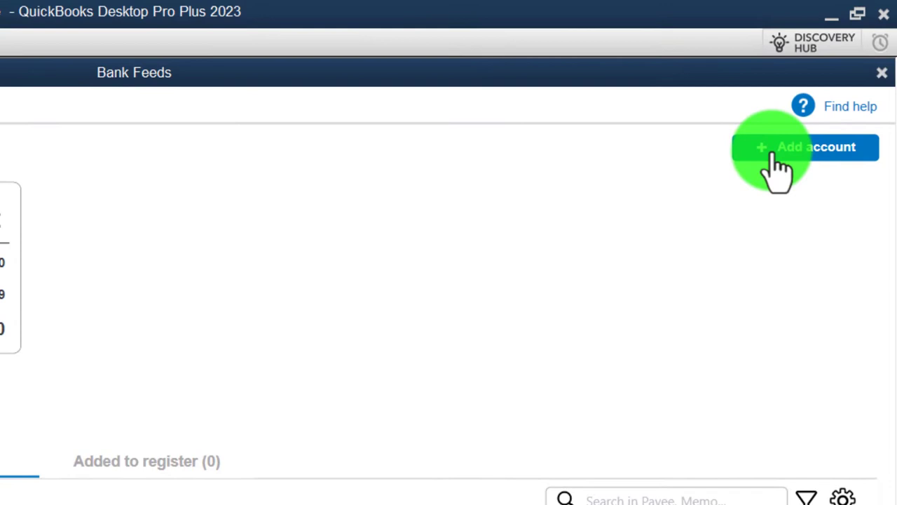
Step: Start adding a bank feed account, search the supported banks for "paypal", and leave the setup without connecting
{"action": "left_click", "coordinate": [775, 158]}
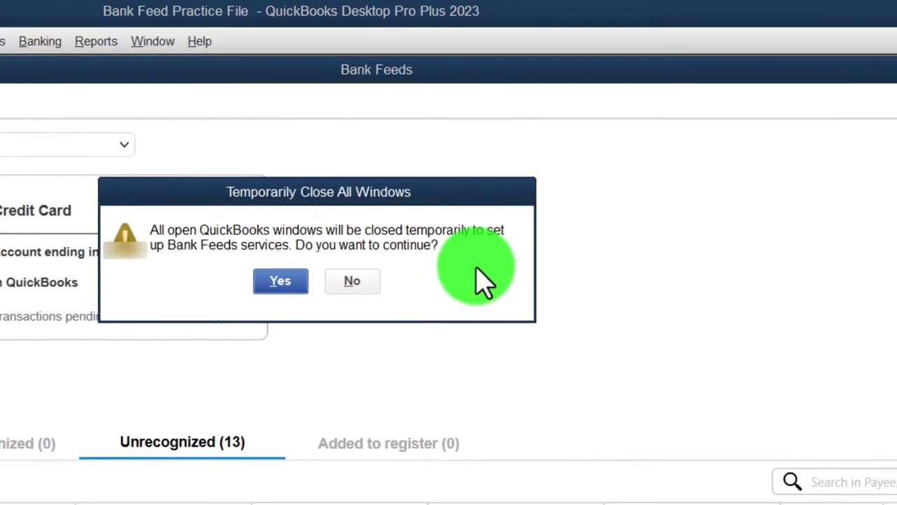
{"action": "left_click", "coordinate": [287, 284]}
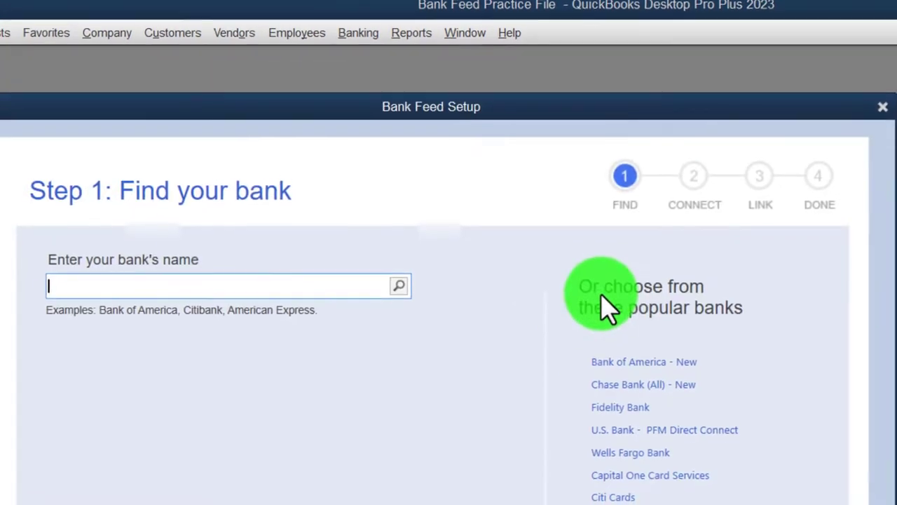
{"action": "type", "text": "paypal"}
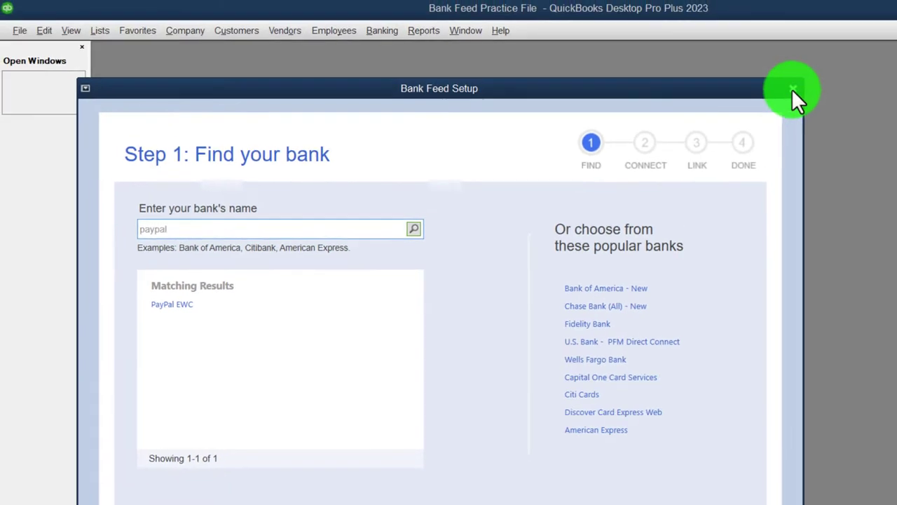
{"action": "left_click", "coordinate": [867, 11]}
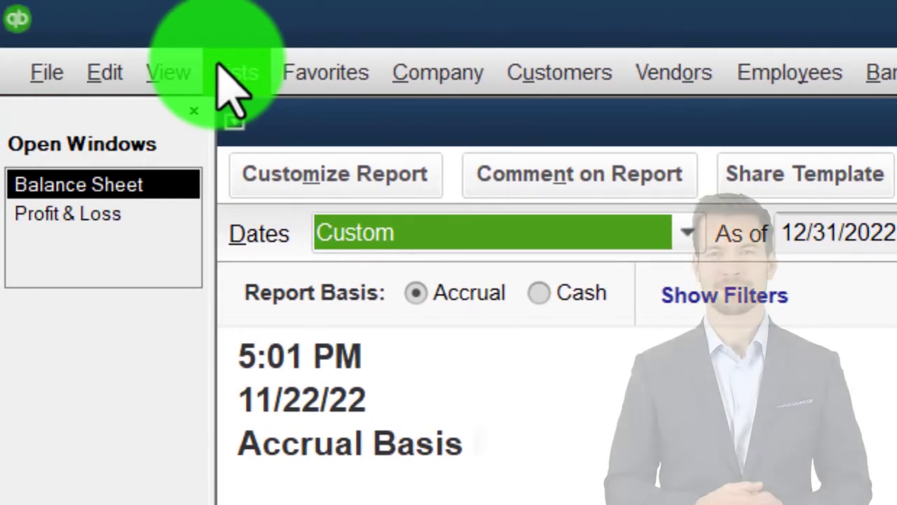
Step: Open the Chart of Accounts and view the Bank type in the new account form, closing it without creating an account
{"action": "left_click", "coordinate": [232, 72]}
{"action": "left_click", "coordinate": [315, 122]}
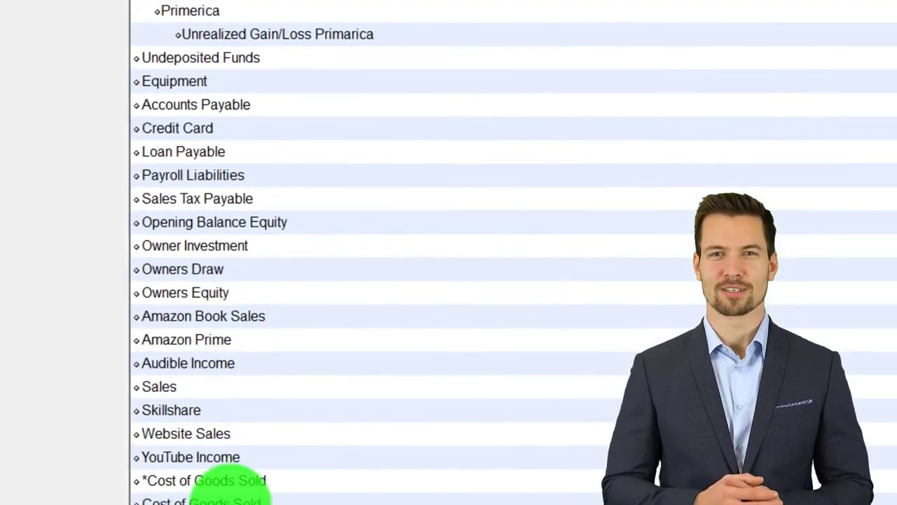
{"action": "left_click", "coordinate": [199, 440]}
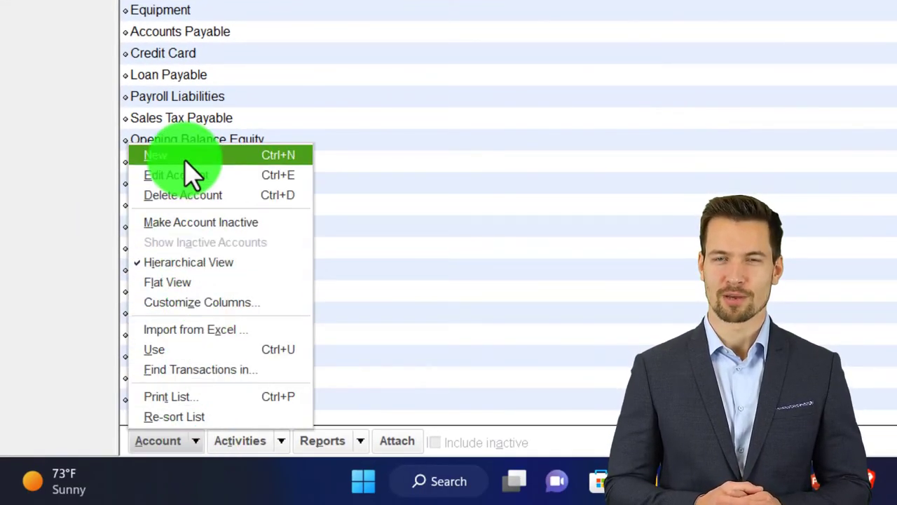
{"action": "left_click", "coordinate": [186, 160]}
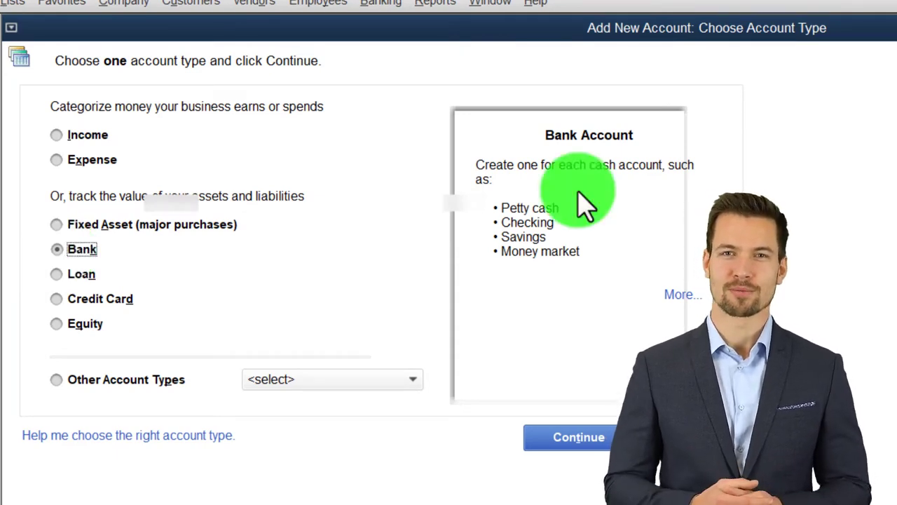
{"action": "left_click", "coordinate": [881, 70]}
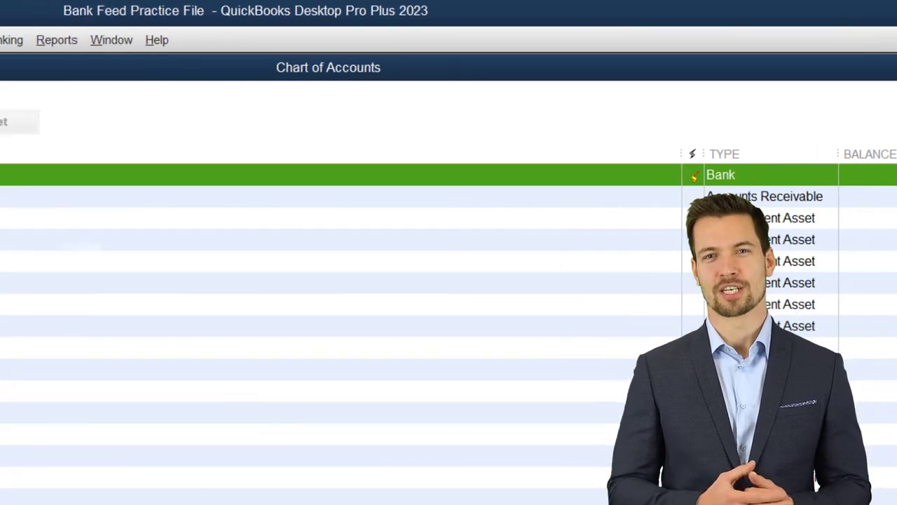
Step: Open the Bank account on the first row of the Chart of Accounts
{"action": "double_click", "coordinate": [236, 176]}
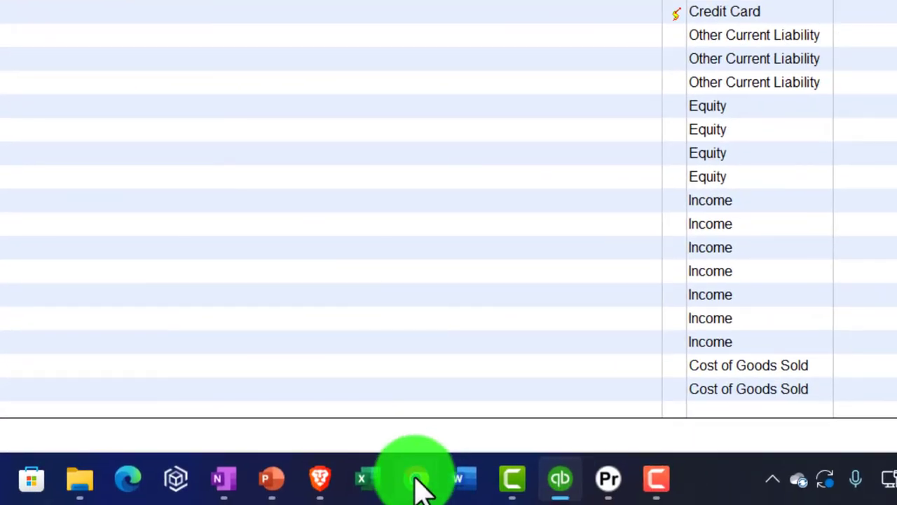
Step: Switch to the ProperSoft website in Chrome, and minimize QuickBooks to show the desktop
{"action": "mouse_move", "coordinate": [419, 484]}
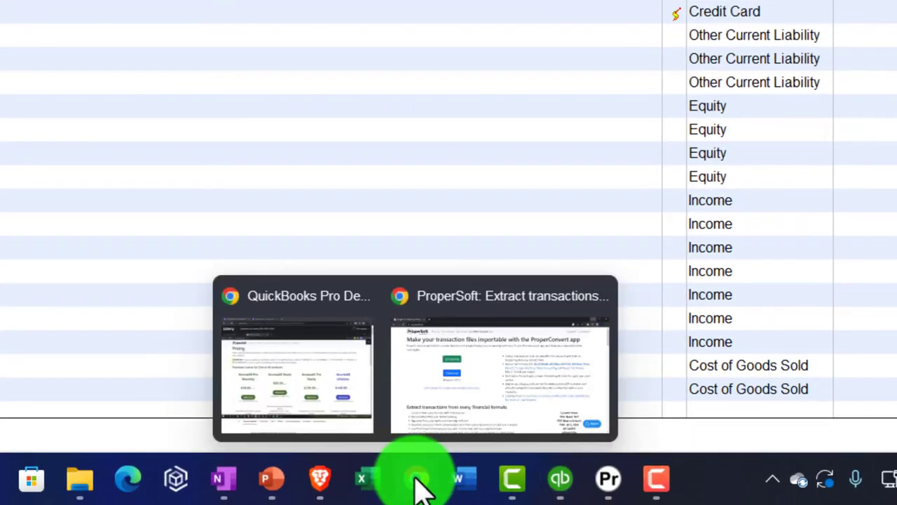
{"action": "left_click", "coordinate": [441, 418]}
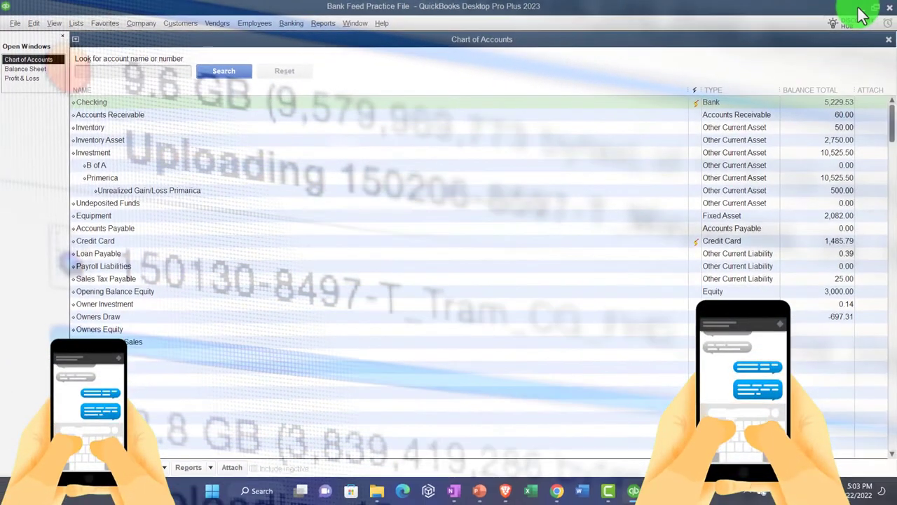
{"action": "left_click", "coordinate": [859, 10]}
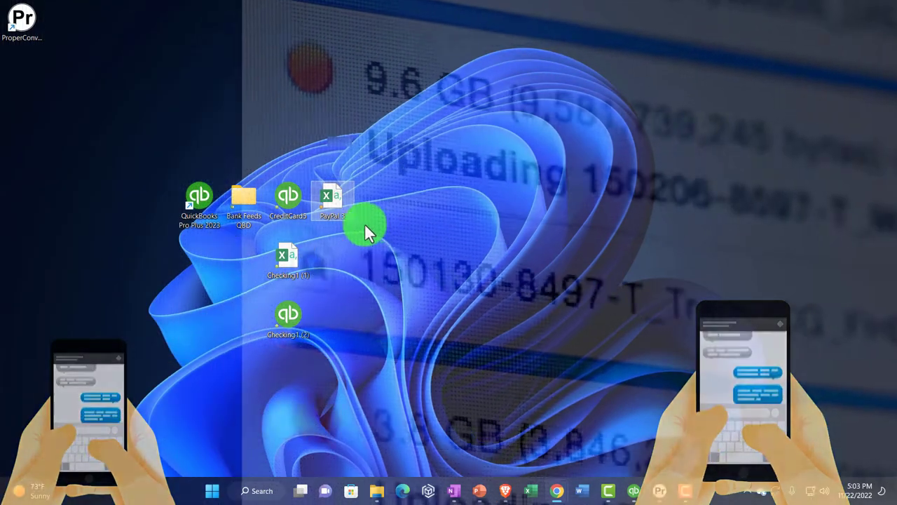
Step: View the file properties of the PayPal 3 file on the desktop to check its file type, and close them
{"action": "left_click", "coordinate": [332, 197]}
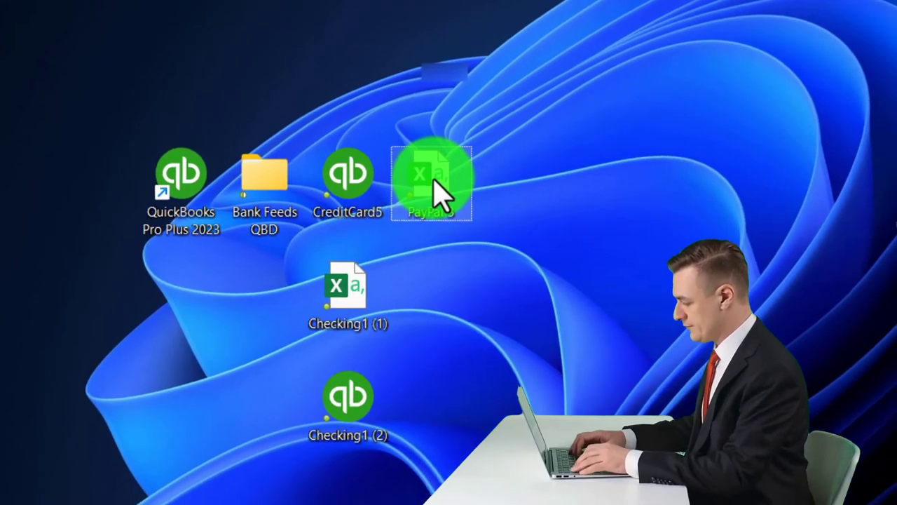
{"action": "right_click", "coordinate": [471, 206]}
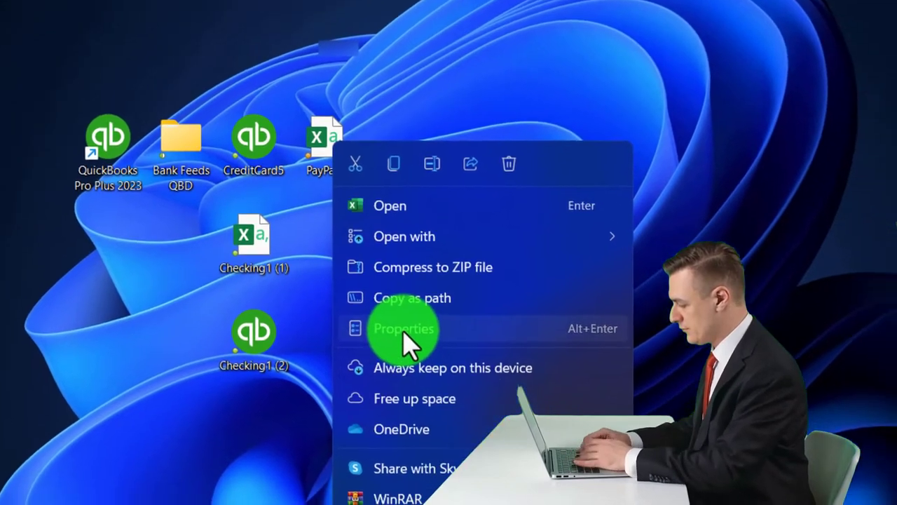
{"action": "left_click", "coordinate": [455, 343]}
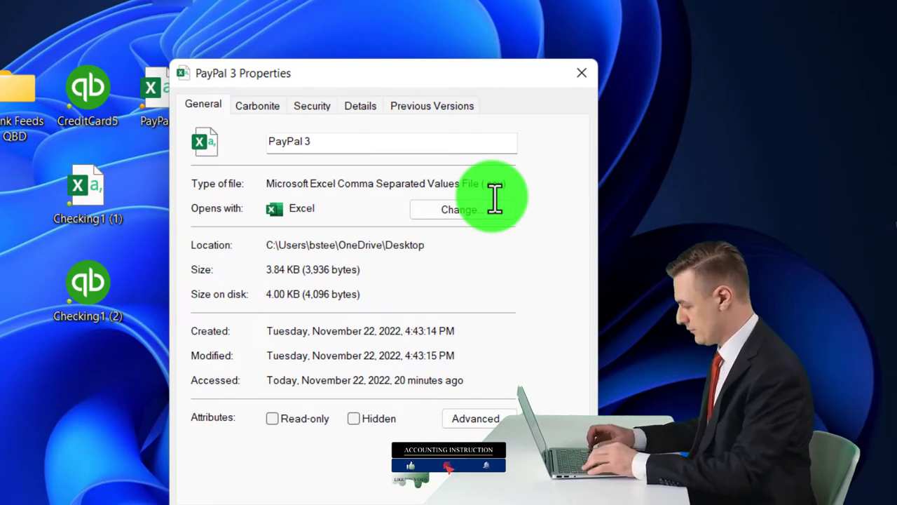
{"action": "left_click", "coordinate": [582, 88]}
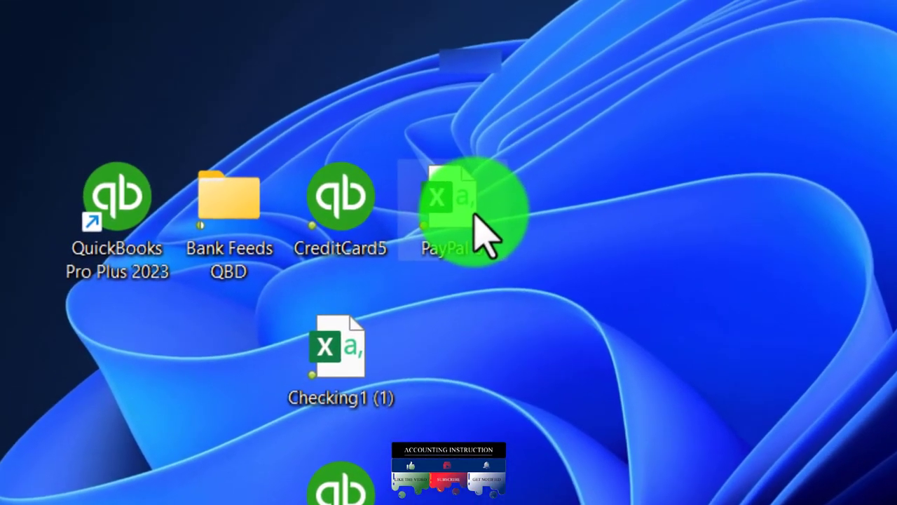
Step: Open the PayPal 3 file in Excel, maximize the window, and widen column A to show the full dates
{"action": "double_click", "coordinate": [476, 218]}
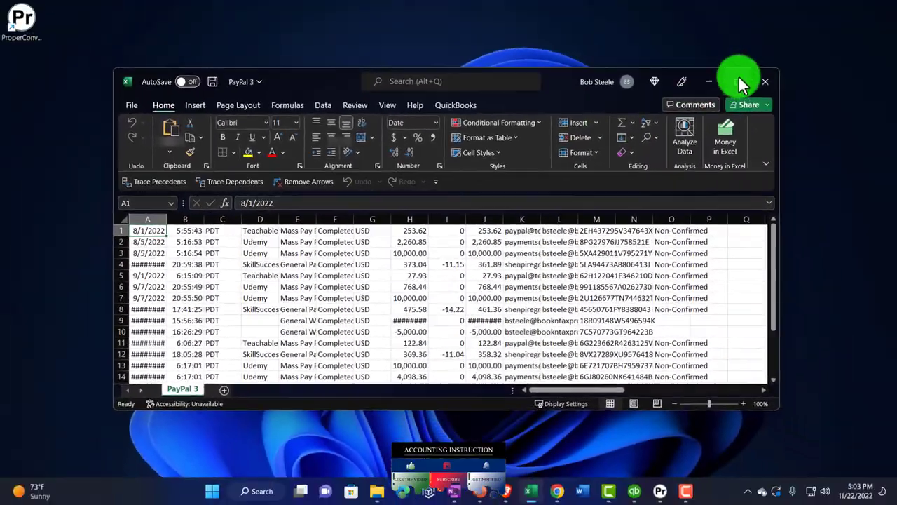
{"action": "left_click", "coordinate": [860, 52]}
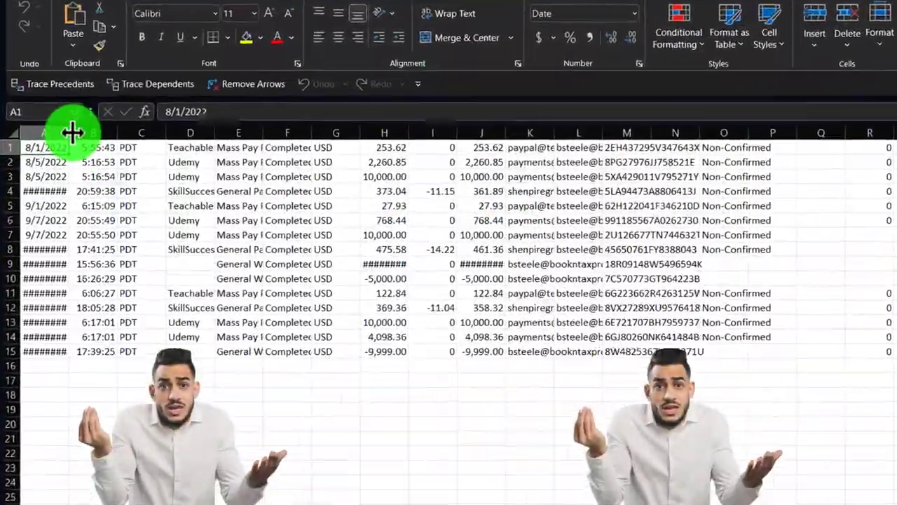
{"action": "left_click_drag", "start_coordinate": [52, 151], "coordinate": [57, 150]}
Step: Widen column D with the payer names and column E with the payment types
{"action": "left_click", "coordinate": [172, 136]}
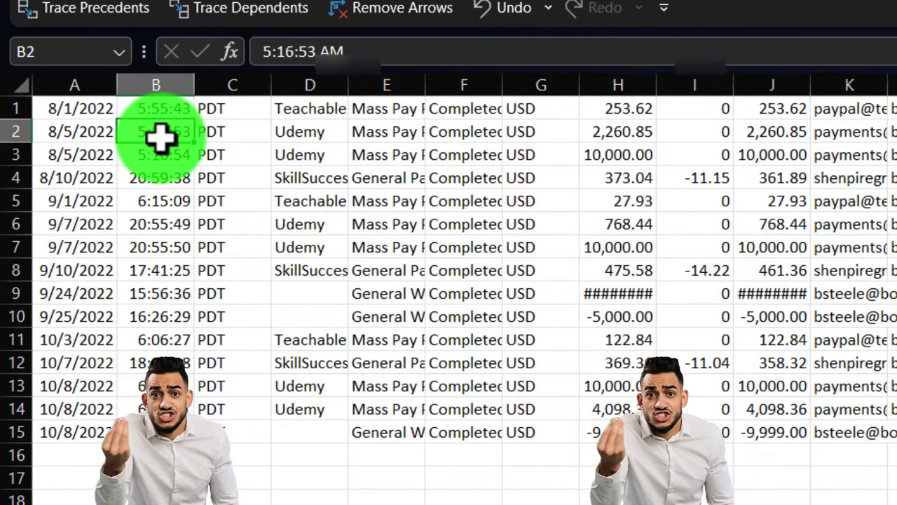
{"action": "key", "text": "Right"}
{"action": "key", "text": "Right"}
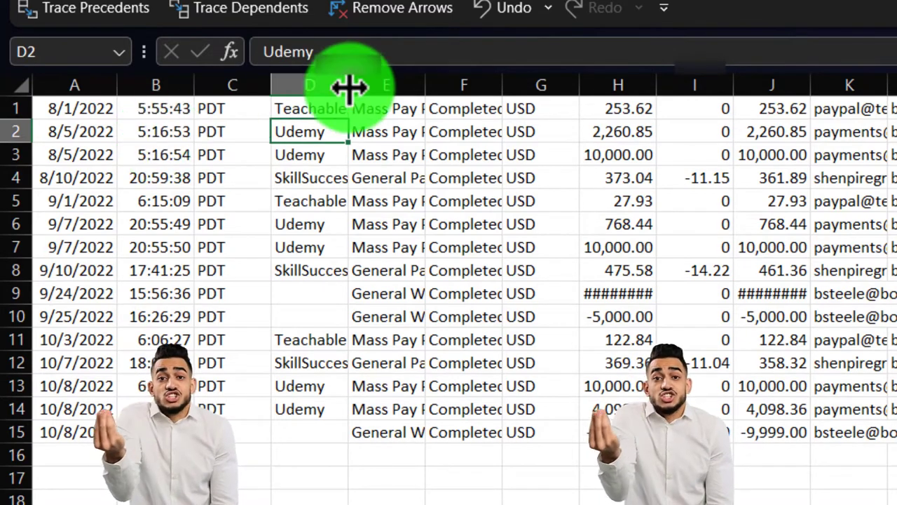
{"action": "left_click_drag", "start_coordinate": [348, 85], "coordinate": [384, 85]}
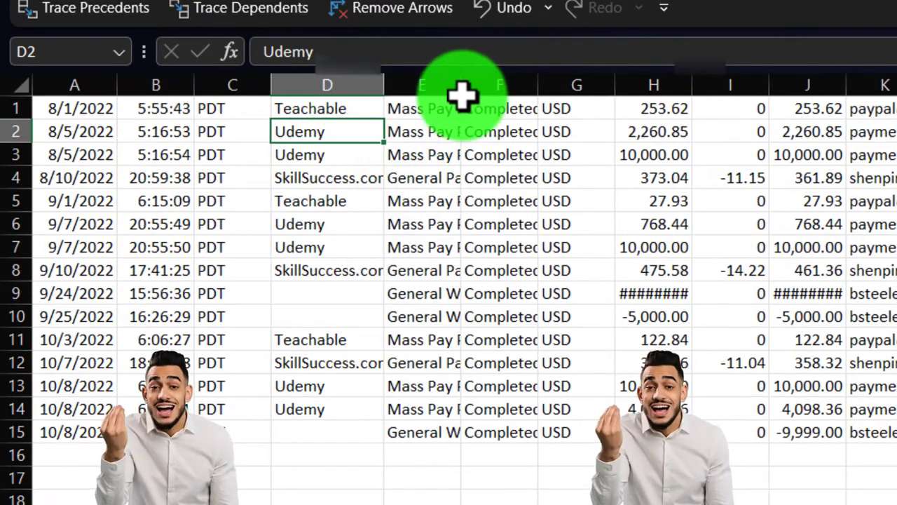
{"action": "left_click_drag", "start_coordinate": [461, 91], "coordinate": [503, 87]}
Step: Examine the fields of the transaction in row 2, from the date in column A to the amounts around column H
{"action": "left_click", "coordinate": [455, 151]}
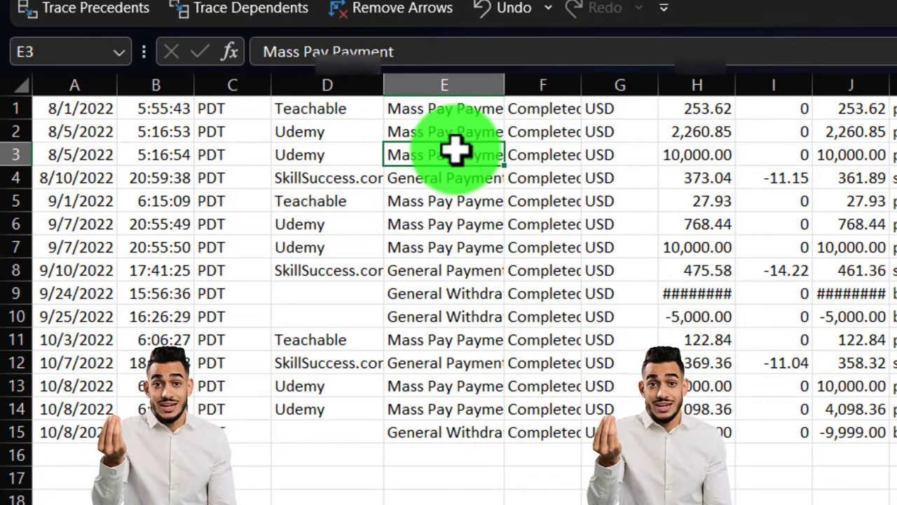
{"action": "key", "text": "Right"}
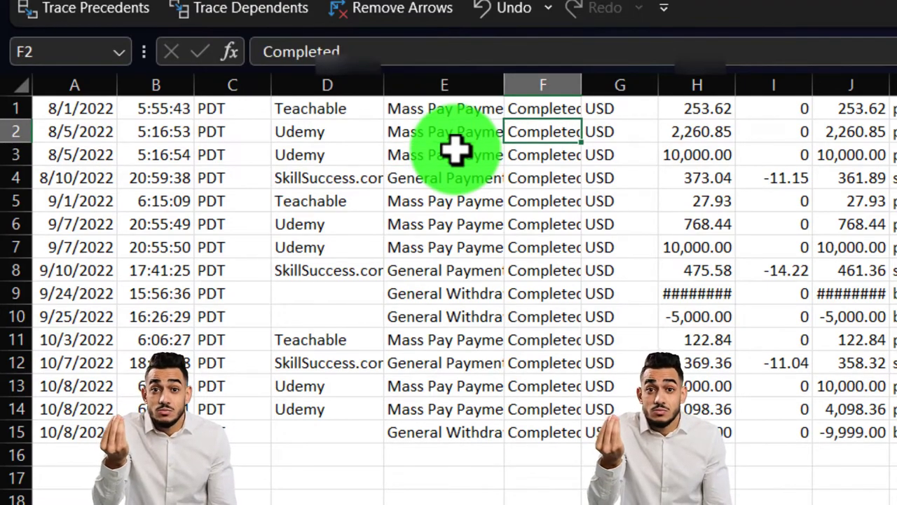
{"action": "key", "text": "Right"}
{"action": "key", "text": "Right"}
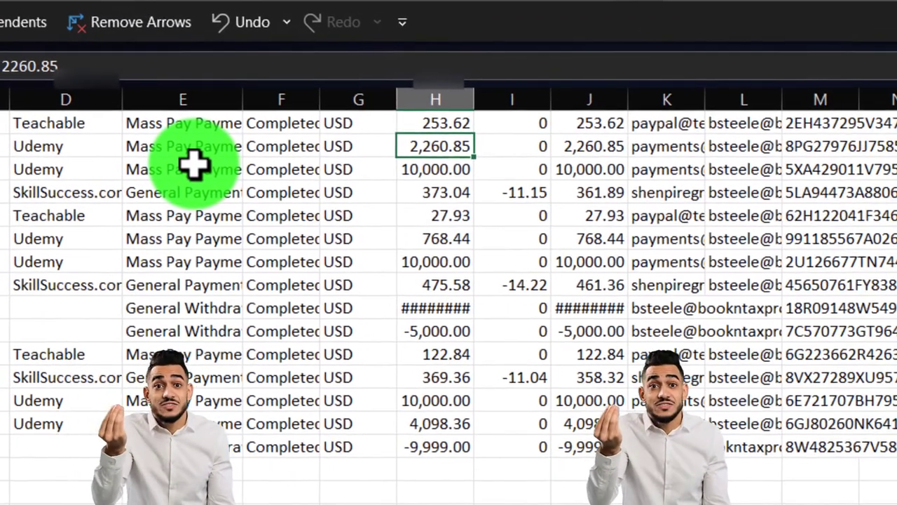
{"action": "key", "text": "Left"}
{"action": "key", "text": "Left"}
{"action": "key", "text": "Left"}
{"action": "key", "text": "Left"}
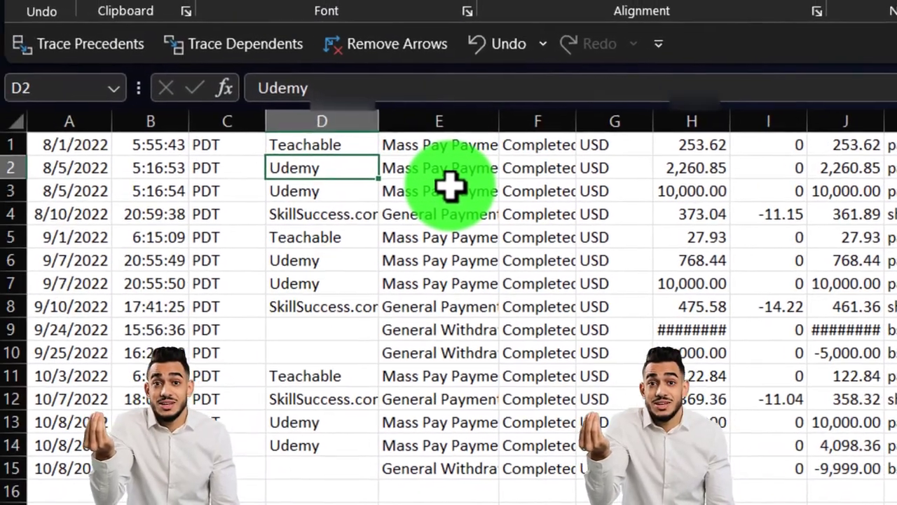
{"action": "key", "text": "Left"}
{"action": "key", "text": "Left"}
{"action": "key", "text": "Left"}
{"action": "key", "text": "Right"}
{"action": "key", "text": "Right"}
{"action": "key", "text": "Right"}
{"action": "key", "text": "Right"}
{"action": "key", "text": "Right"}
{"action": "key", "text": "Right"}
{"action": "key", "text": "Right"}
{"action": "key", "text": "Right"}
{"action": "key", "text": "Right"}
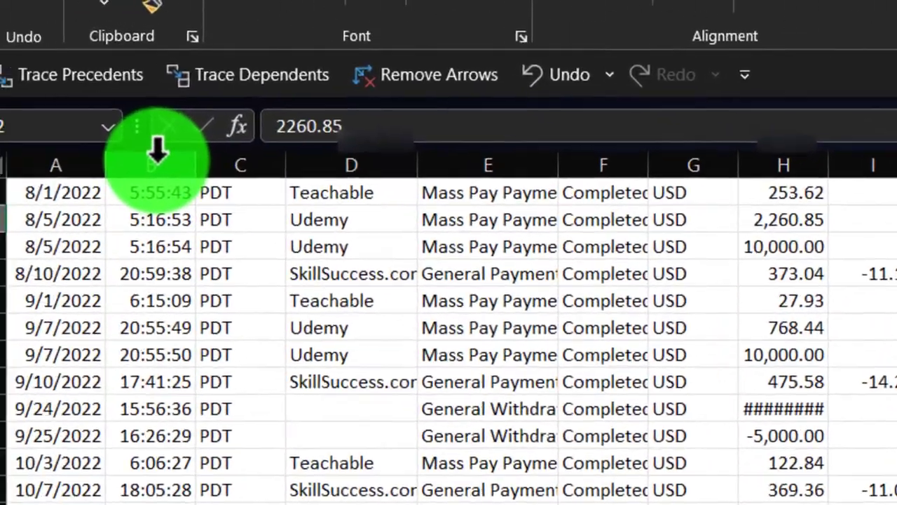
Step: Delete columns B and C, which hold the transaction times and the time zone
{"action": "left_click", "coordinate": [156, 161]}
{"action": "left_click_drag", "start_coordinate": [200, 161], "coordinate": [260, 327]}
{"action": "right_click", "coordinate": [242, 245]}
{"action": "left_click", "coordinate": [250, 497]}
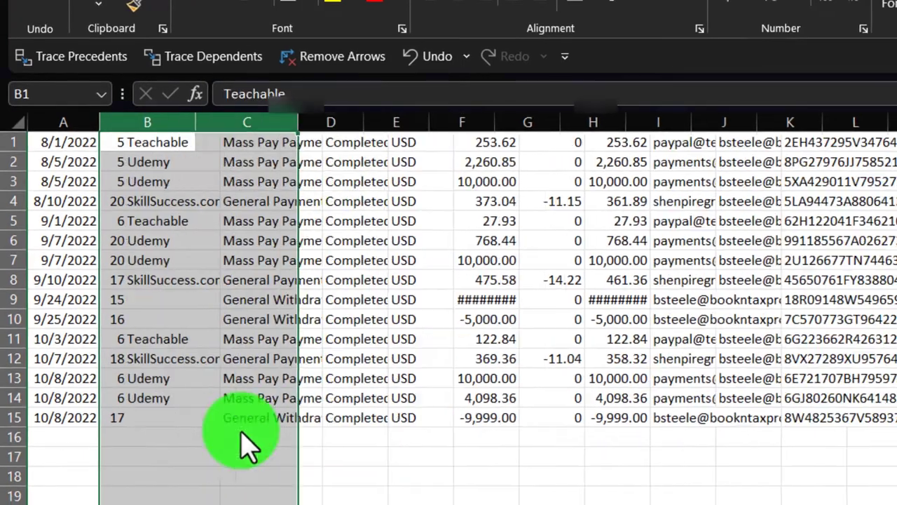
Step: Delete columns C through G, from the payment type through the fee amounts
{"action": "left_click", "coordinate": [251, 114]}
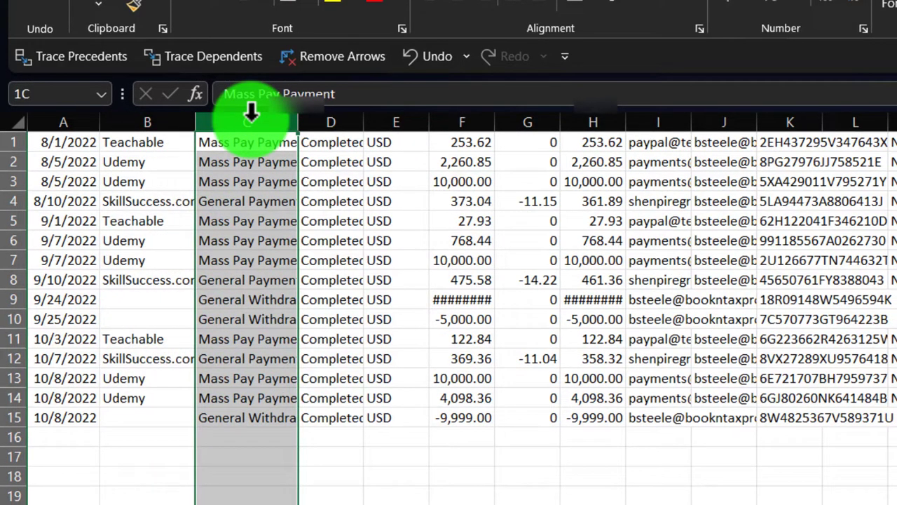
{"action": "left_click_drag", "start_coordinate": [251, 114], "coordinate": [527, 142]}
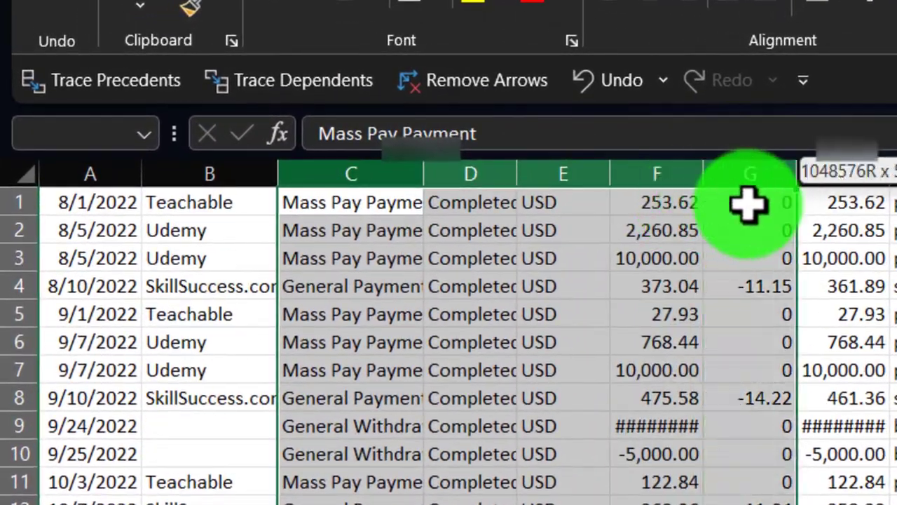
{"action": "left_click_drag", "start_coordinate": [748, 203], "coordinate": [753, 207]}
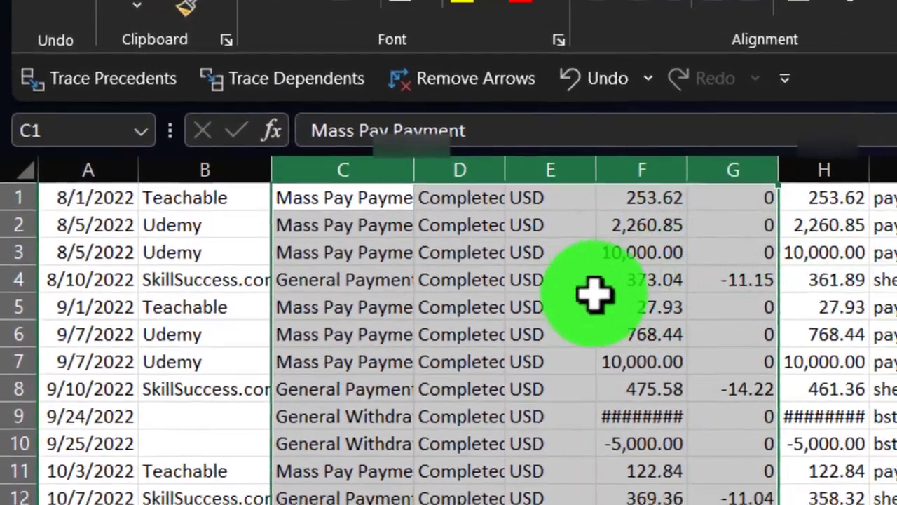
{"action": "right_click", "coordinate": [610, 291]}
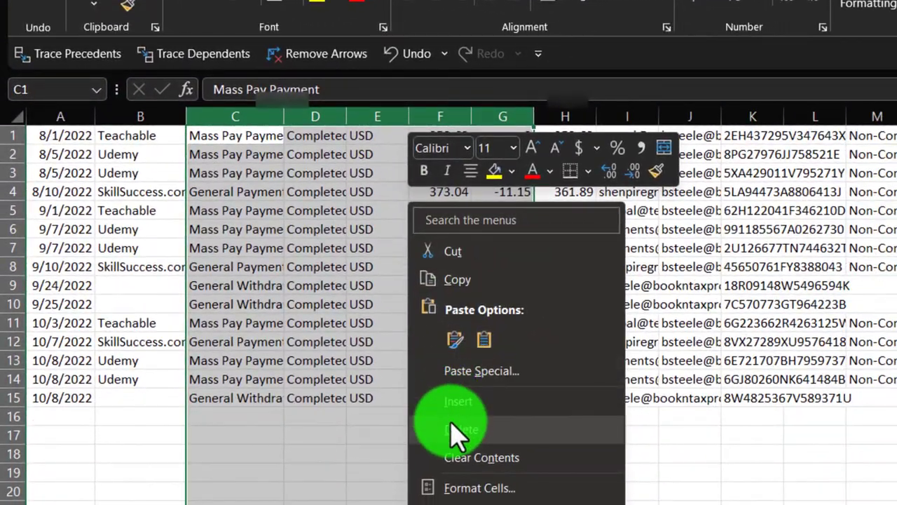
{"action": "left_click", "coordinate": [462, 434]}
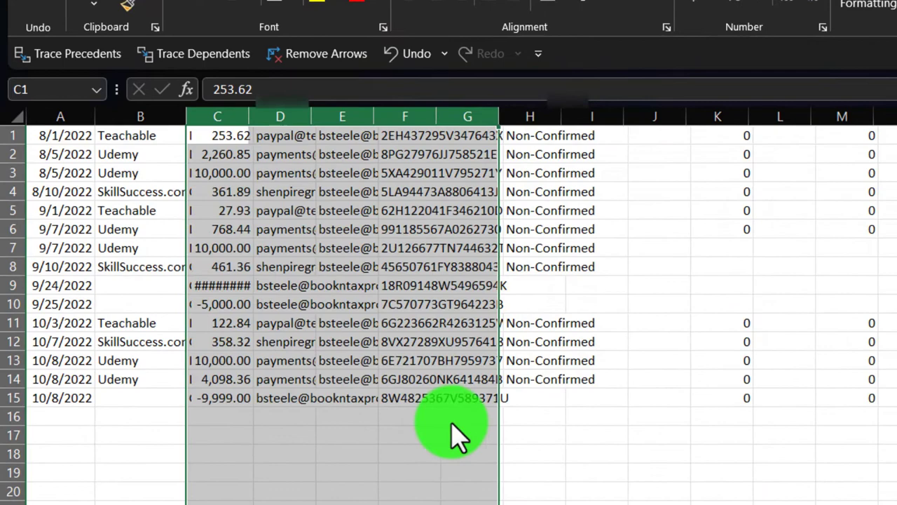
Step: Delete all remaining columns from D through AO, keeping only the date, name and amount columns
{"action": "left_click", "coordinate": [291, 113]}
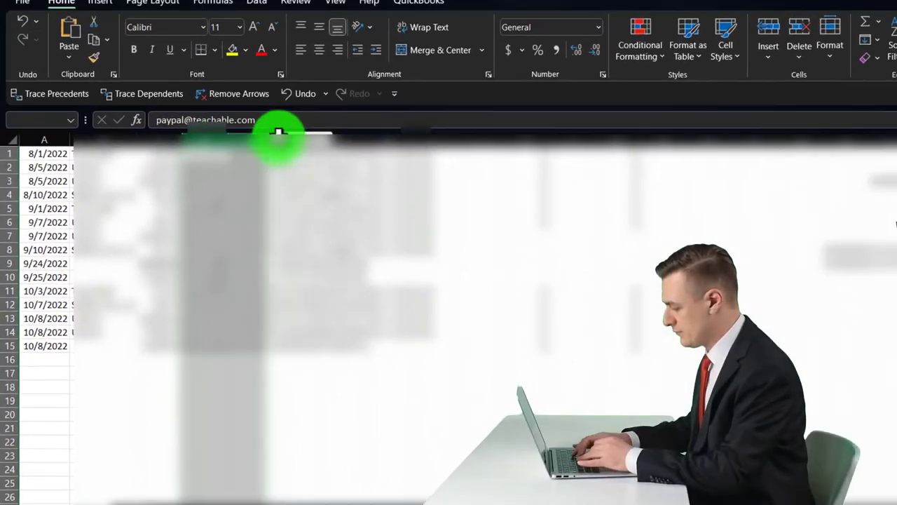
{"action": "scroll", "coordinate": [816, 159], "scroll_direction": "right", "scroll_amount": 4}
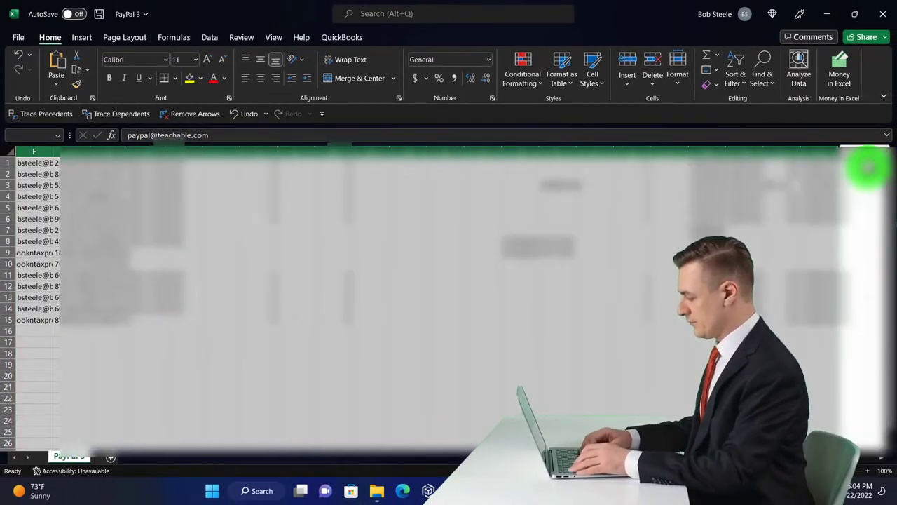
{"action": "scroll", "coordinate": [868, 167], "scroll_direction": "right", "scroll_amount": 6}
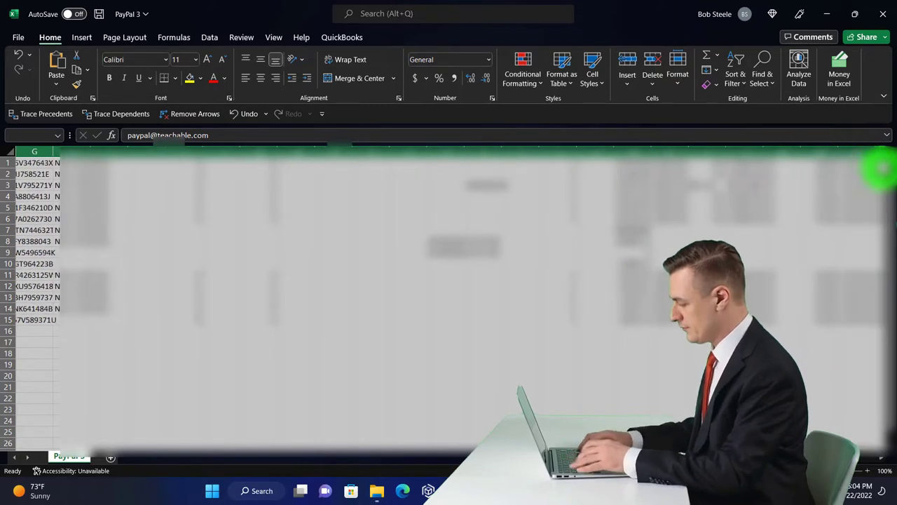
{"action": "scroll", "coordinate": [869, 168], "scroll_direction": "right", "scroll_amount": 3}
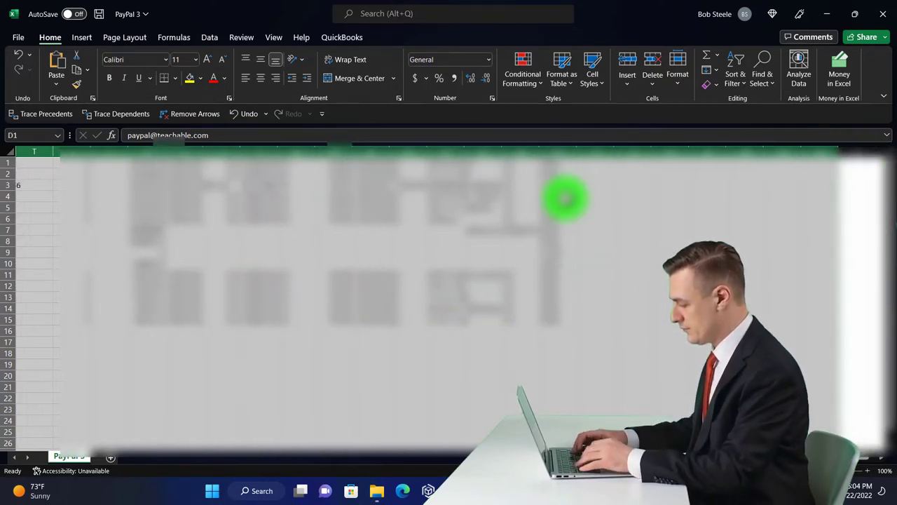
{"action": "right_click", "coordinate": [565, 198]}
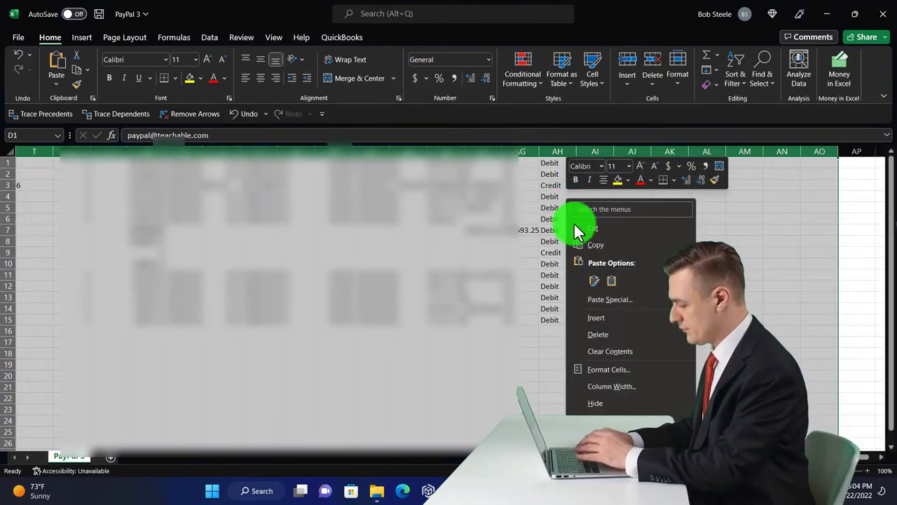
{"action": "left_click", "coordinate": [600, 335]}
Step: Fit the widths of amount column C and name column B to their contents
{"action": "left_click", "coordinate": [235, 229]}
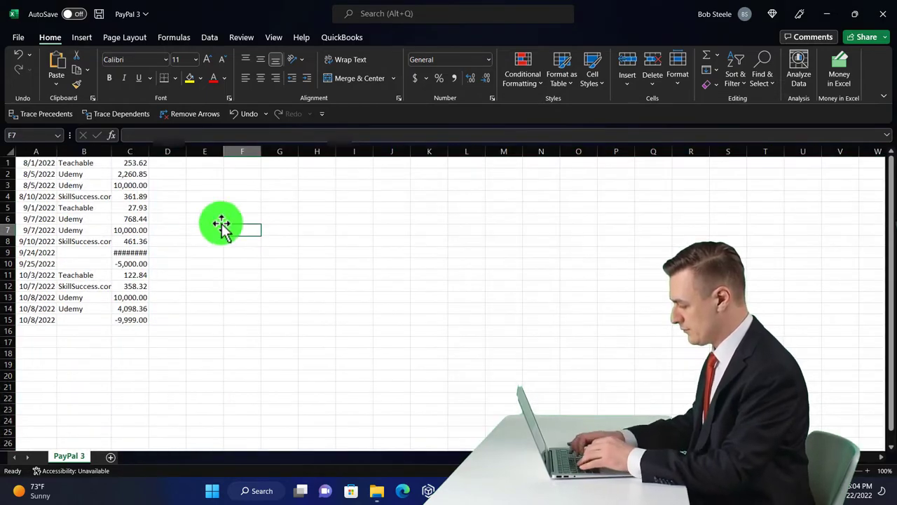
{"action": "double_click", "coordinate": [148, 151]}
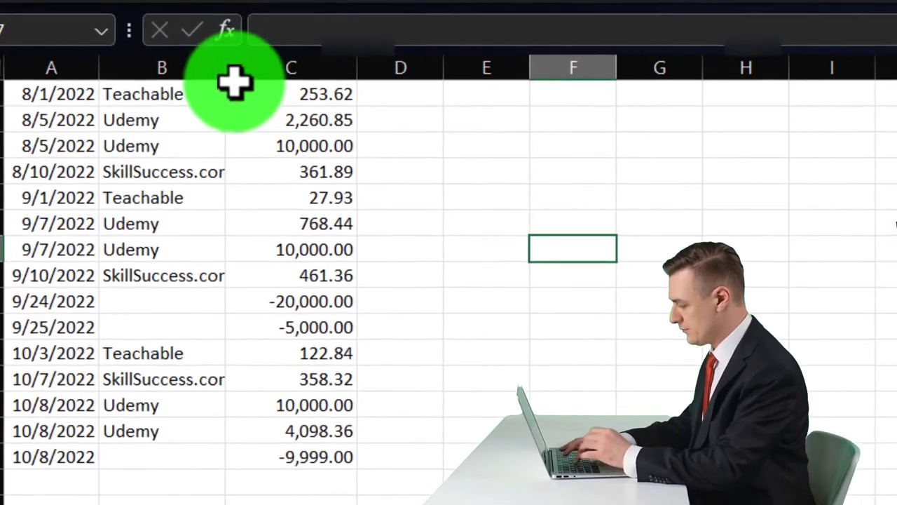
{"action": "double_click", "coordinate": [226, 67]}
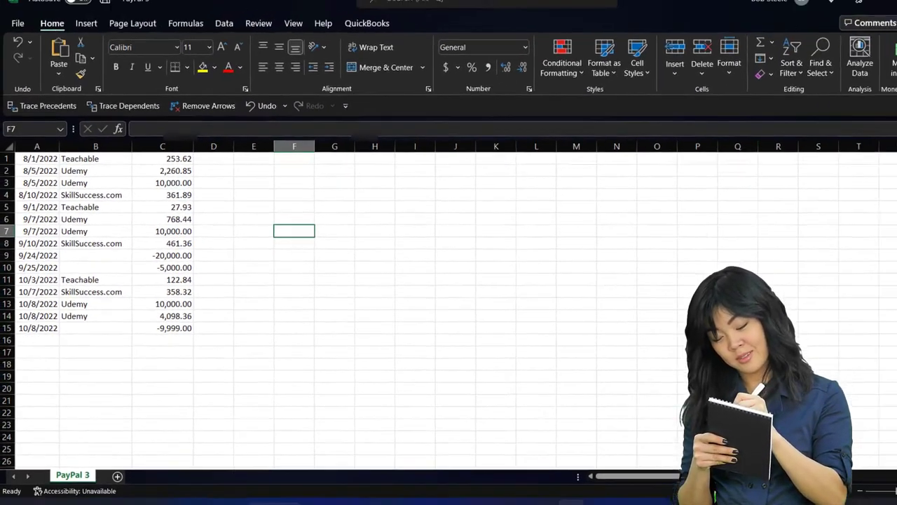
Step: Look at the ProperConvert window and return to the PayPal 3 workbook
{"action": "left_click", "coordinate": [658, 491]}
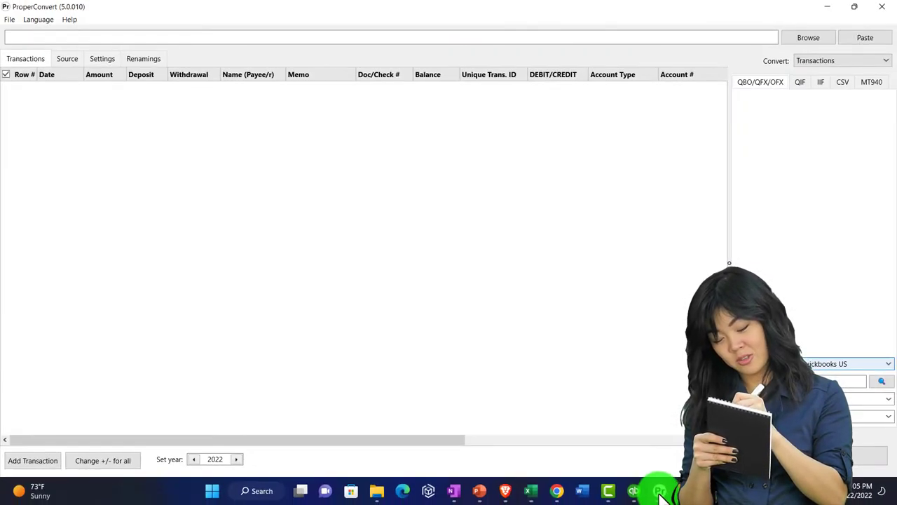
{"action": "left_click", "coordinate": [659, 492]}
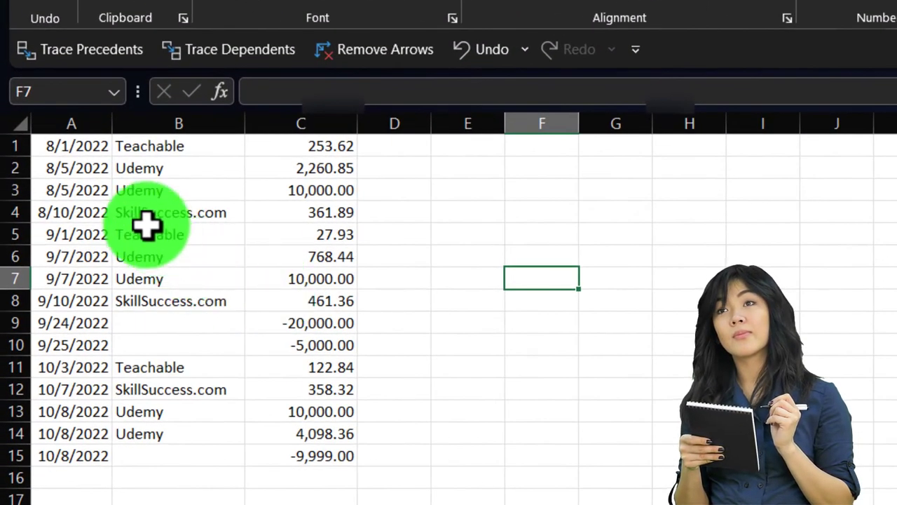
Step: Convert the transaction data in A1:C15 into a table with its first row as headers
{"action": "left_click", "coordinate": [87, 151]}
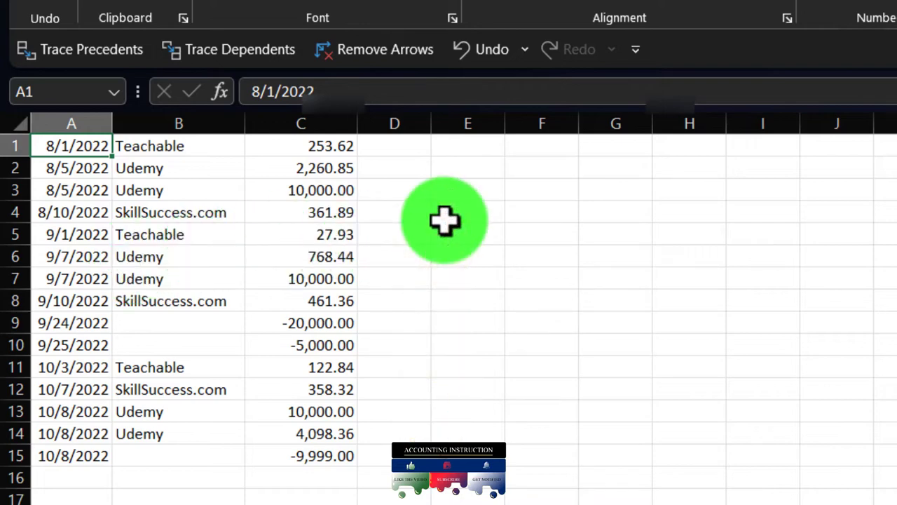
{"action": "left_click_drag", "start_coordinate": [65, 145], "coordinate": [302, 466]}
{"action": "left_click", "coordinate": [162, 75]}
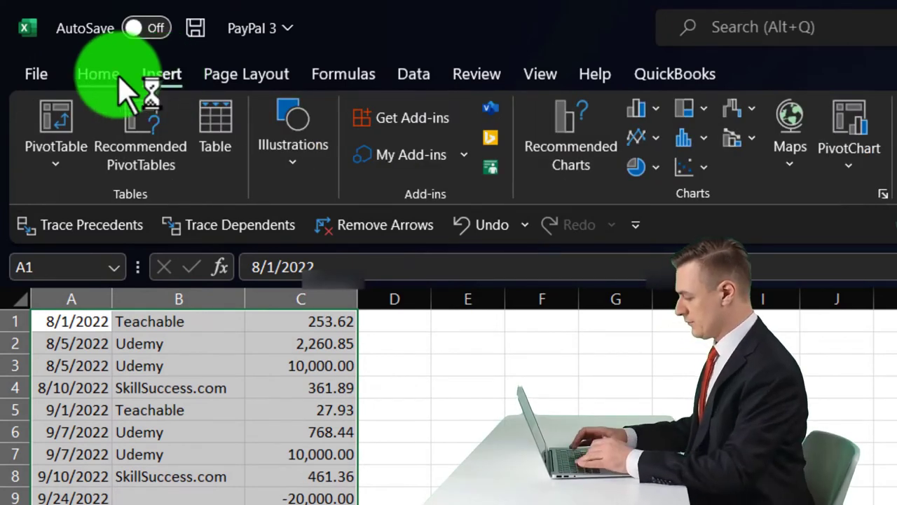
{"action": "left_click", "coordinate": [218, 141]}
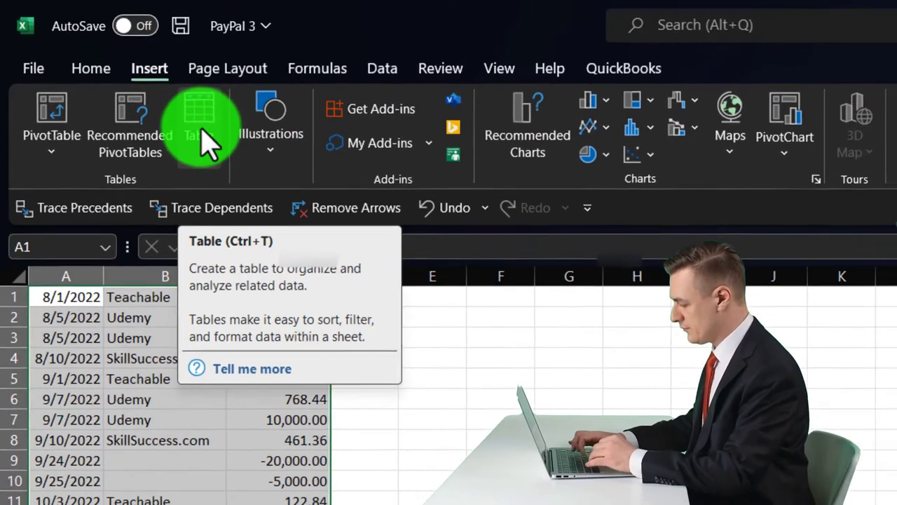
{"action": "left_click", "coordinate": [218, 141]}
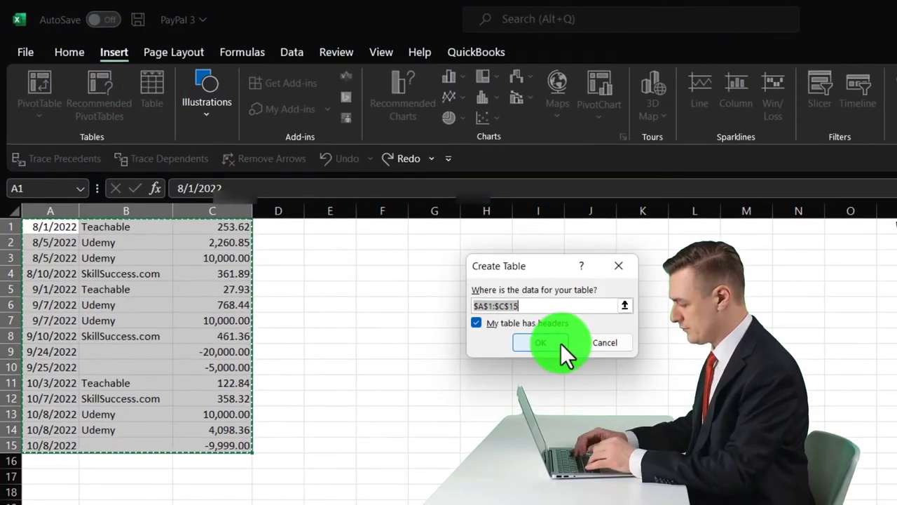
{"action": "left_click", "coordinate": [561, 342]}
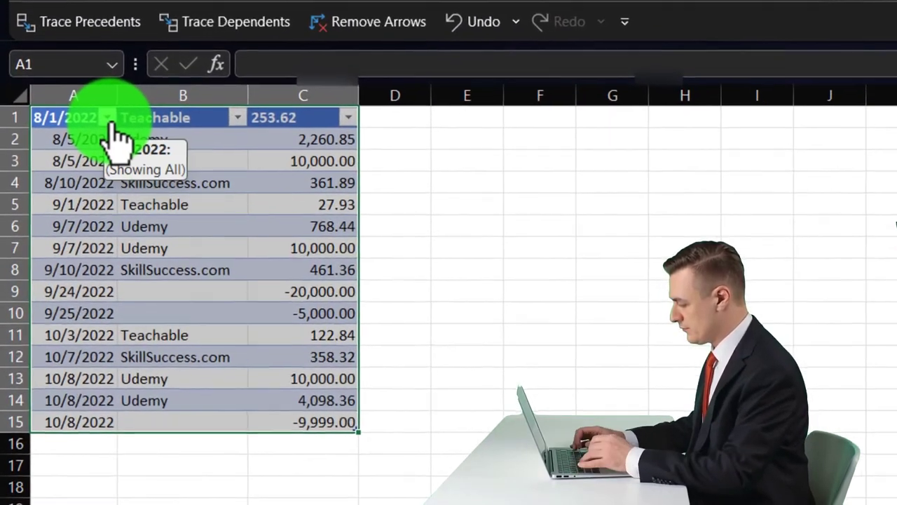
Step: Sort the table by its date column from oldest to newest
{"action": "left_click", "coordinate": [108, 120]}
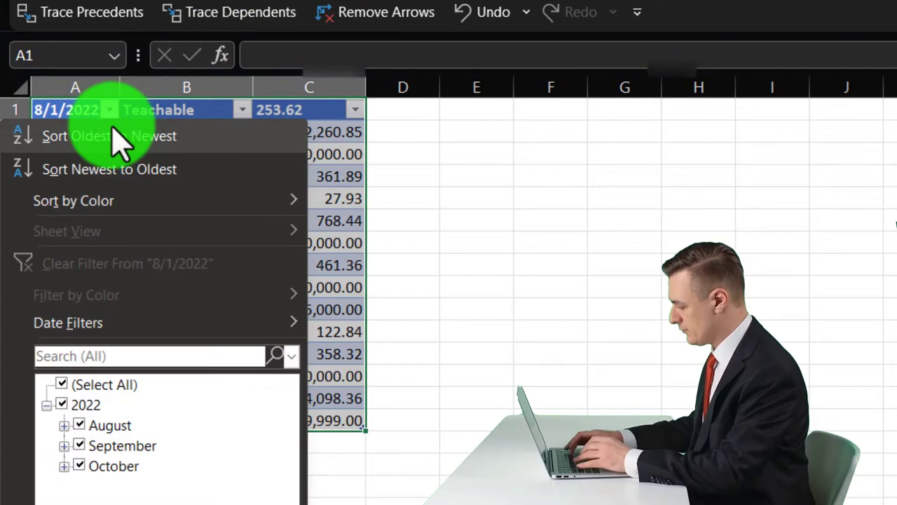
{"action": "left_click", "coordinate": [116, 137]}
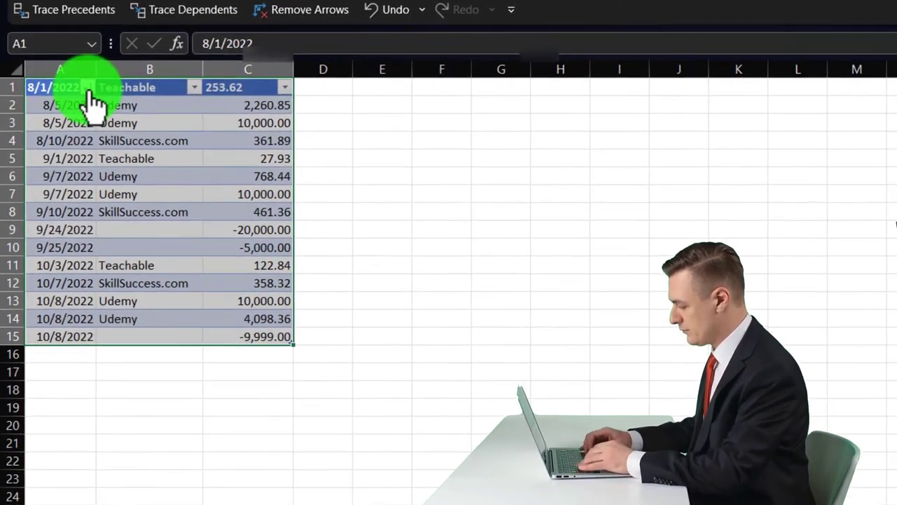
{"action": "left_click", "coordinate": [89, 91]}
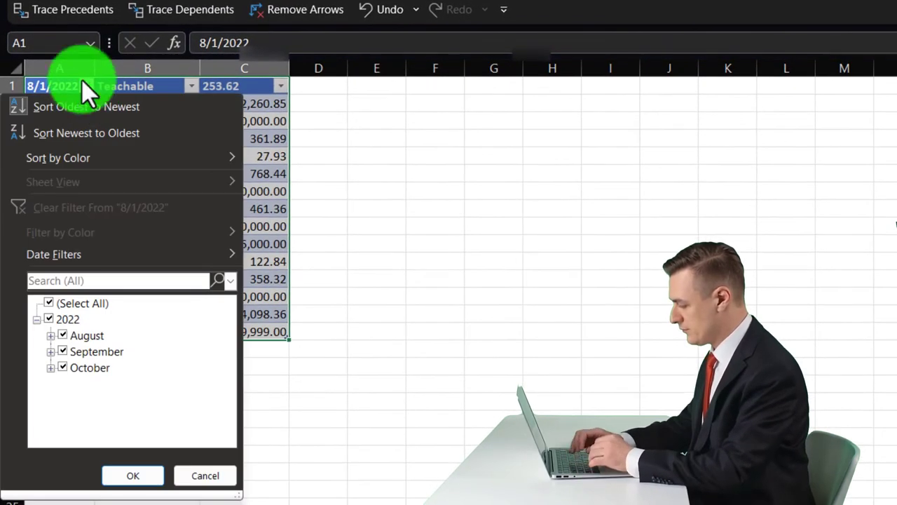
{"action": "key", "text": "Escape"}
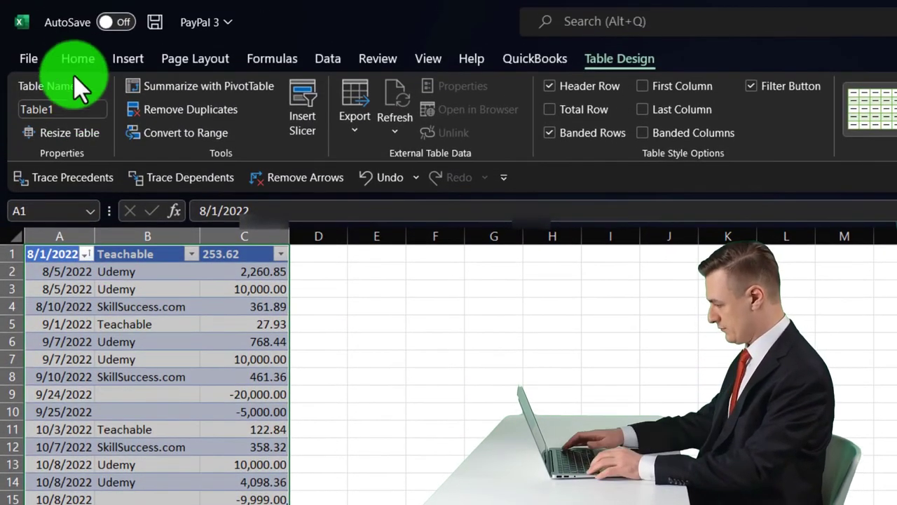
Step: Undo the date sort and the table conversion to restore the plain data range
{"action": "left_click", "coordinate": [77, 60]}
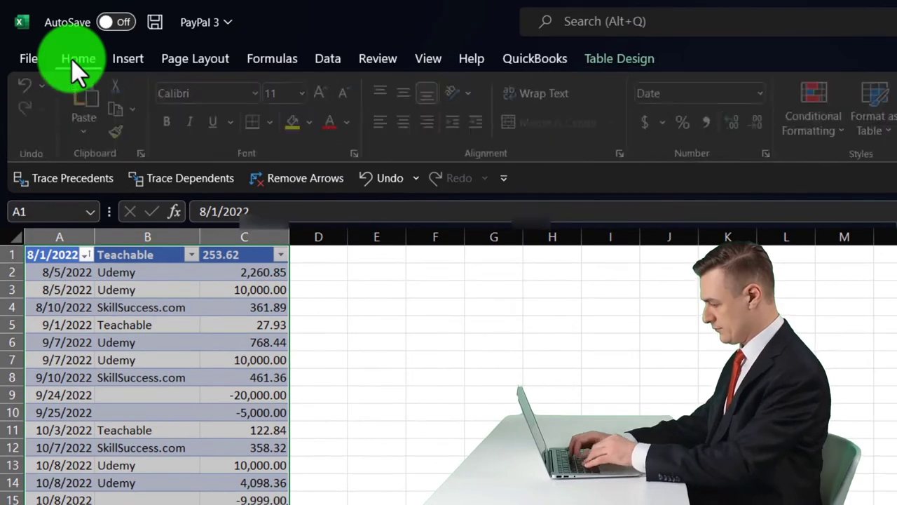
{"action": "left_click", "coordinate": [33, 81]}
{"action": "left_click", "coordinate": [214, 475]}
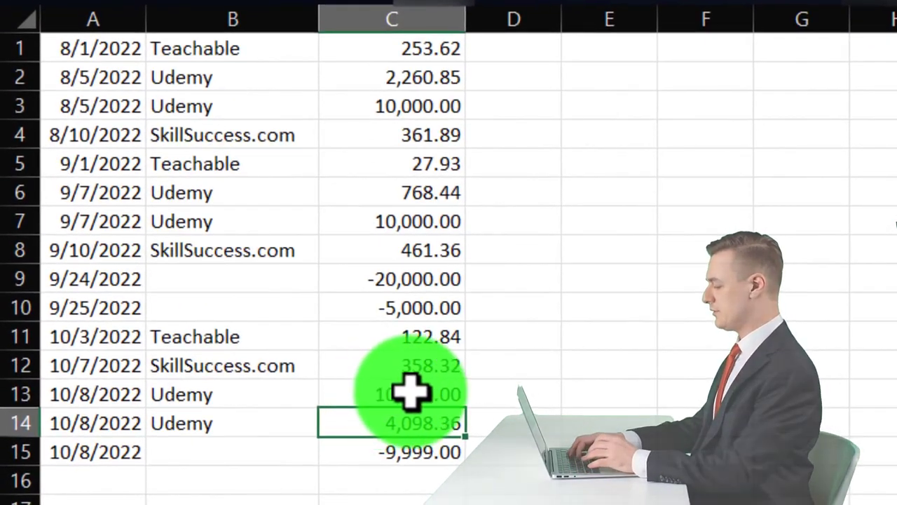
Step: Fill cell E5 yellow and save the file to the Desktop as PayPal 3 in CSV UTF-8 (Comma delimited) format
{"action": "left_click", "coordinate": [623, 166]}
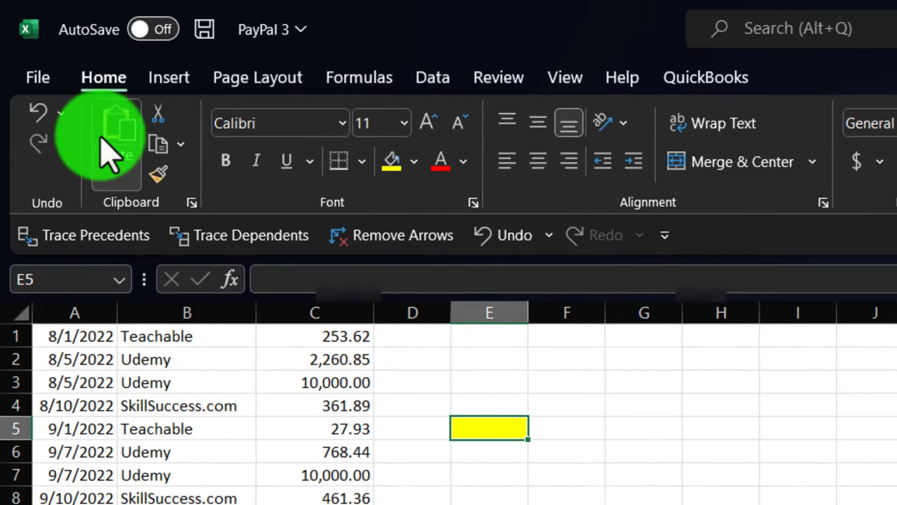
{"action": "left_click", "coordinate": [38, 80]}
{"action": "left_click", "coordinate": [80, 397]}
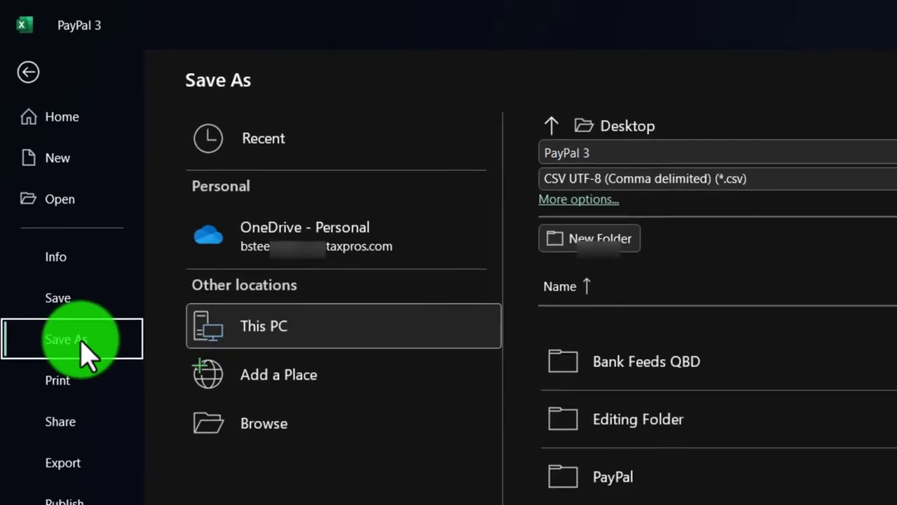
{"action": "left_click", "coordinate": [294, 424]}
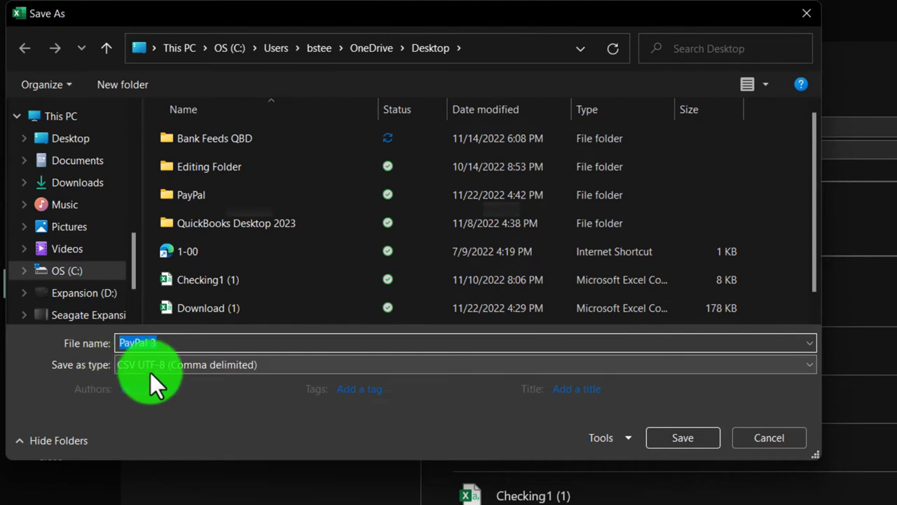
{"action": "left_click", "coordinate": [193, 369]}
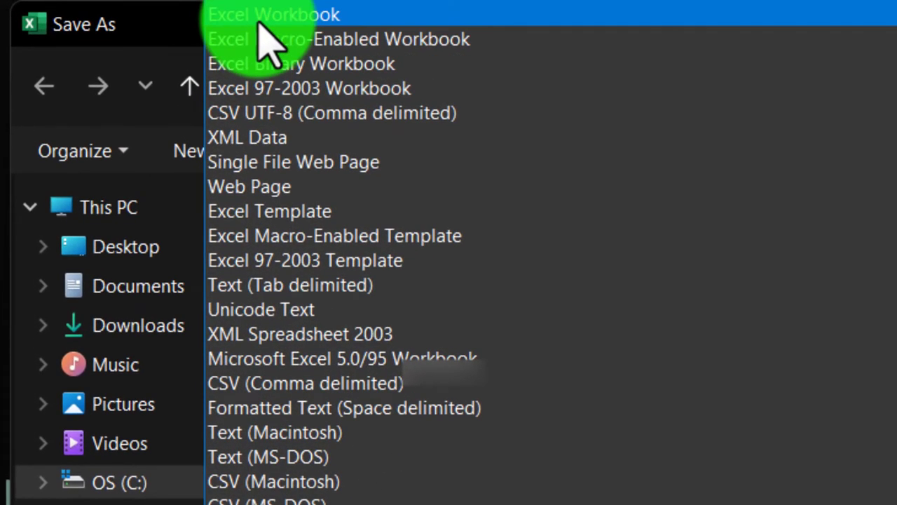
{"action": "left_click", "coordinate": [331, 112]}
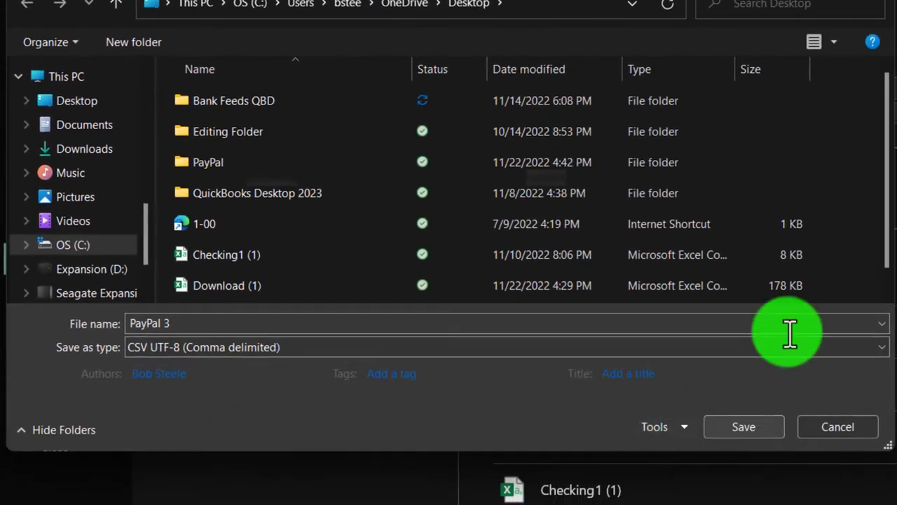
{"action": "key", "text": "Return"}
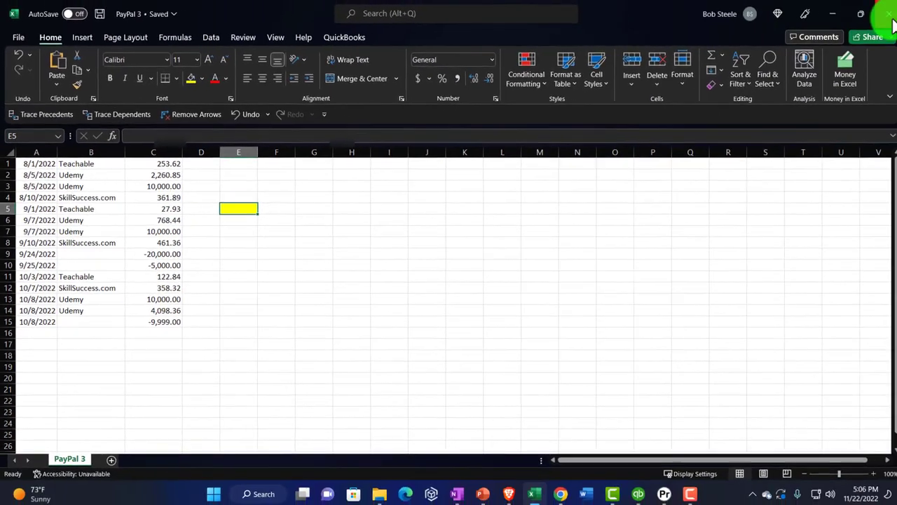
Step: Close the workbook and reopen the saved PayPal 3 file to check which formatting the CSV format keeps
{"action": "left_click", "coordinate": [891, 15]}
{"action": "double_click", "coordinate": [337, 208]}
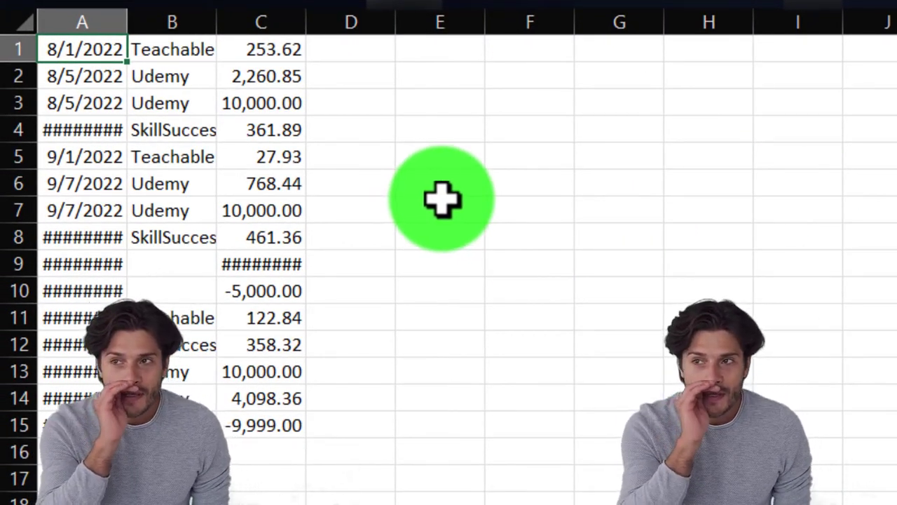
{"action": "left_click", "coordinate": [442, 203]}
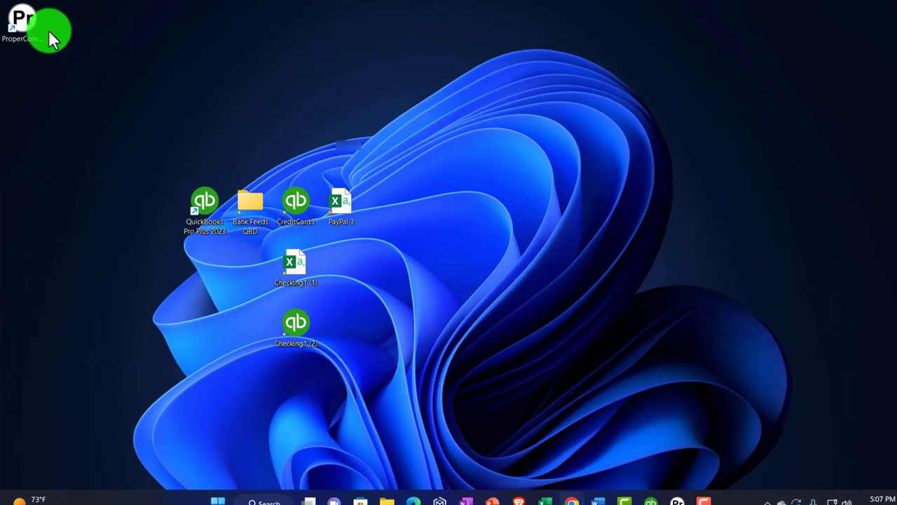
{"action": "left_click", "coordinate": [35, 27]}
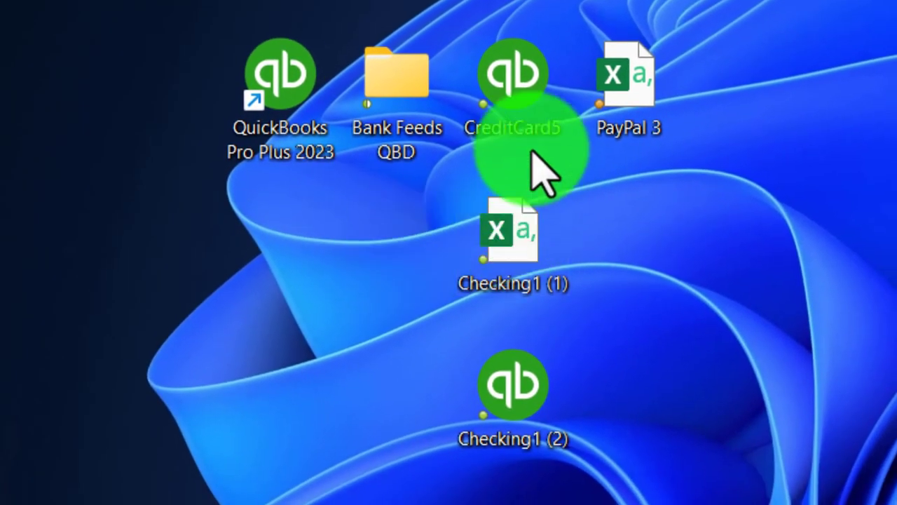
{"action": "left_click", "coordinate": [525, 123]}
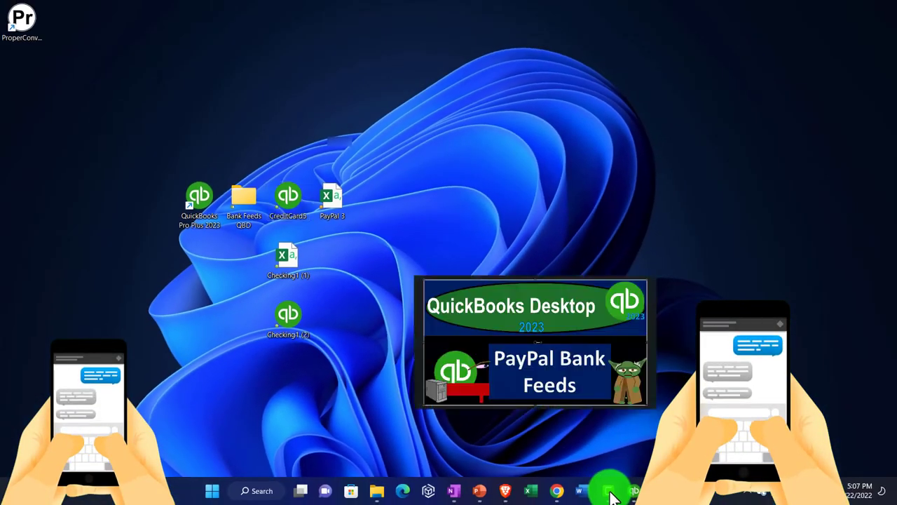
Step: Switch to the Bank Feed Practice File in QuickBooks Desktop
{"action": "left_click", "coordinate": [610, 490]}
{"action": "left_click", "coordinate": [609, 490]}
{"action": "left_click", "coordinate": [634, 490]}
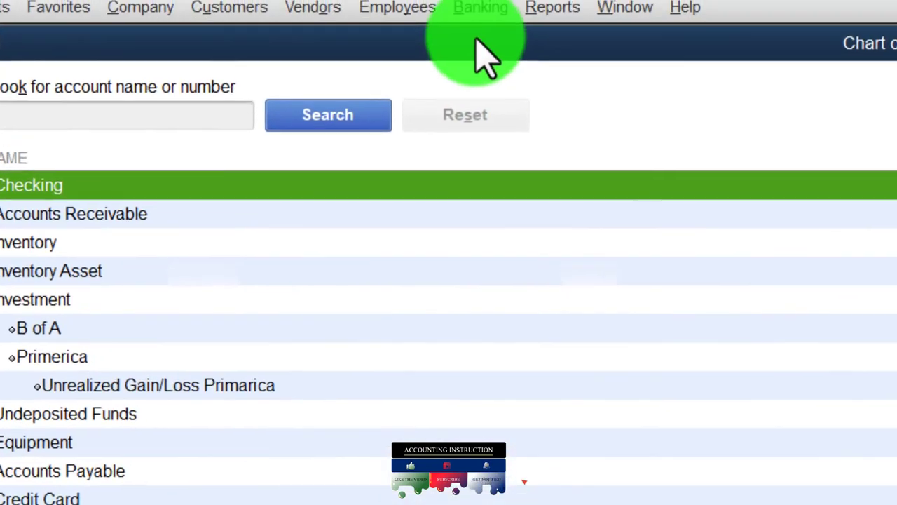
Step: Open the transaction list from the Bank Feeds Center and sort its transactions by deposit, largest first
{"action": "left_click", "coordinate": [479, 10]}
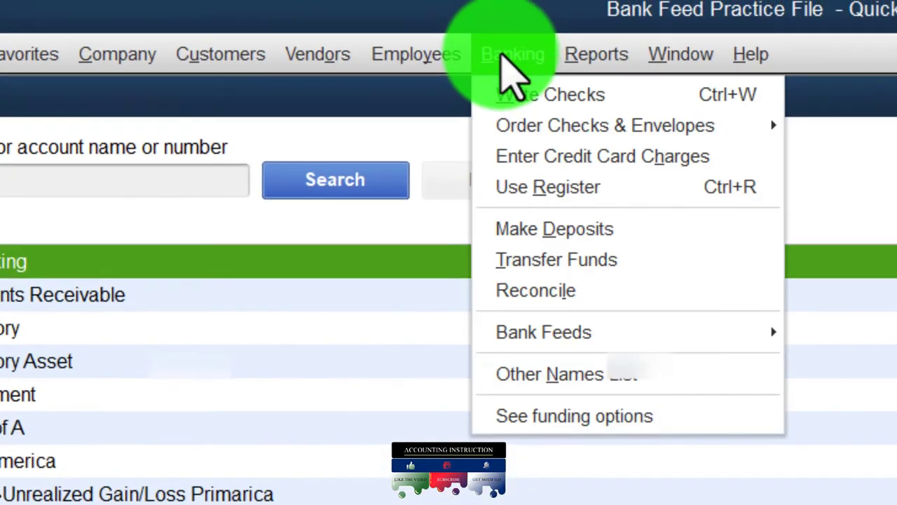
{"action": "mouse_move", "coordinate": [571, 349]}
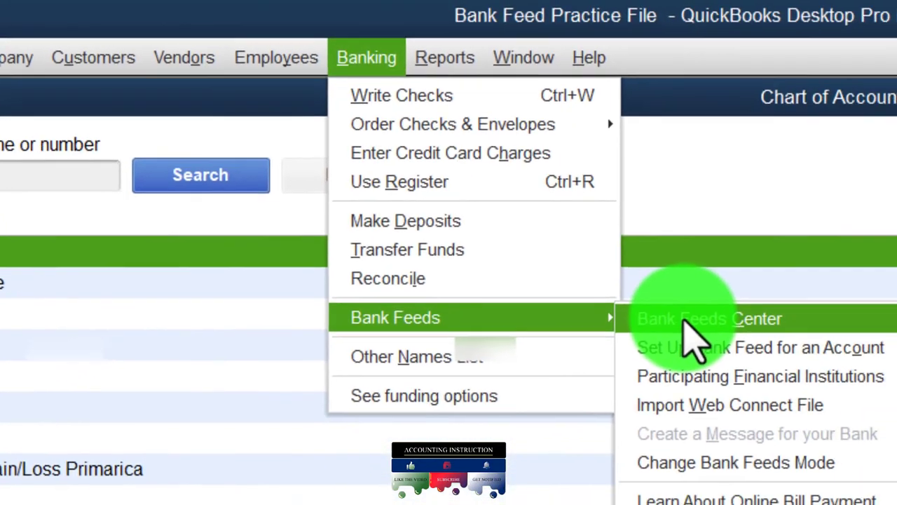
{"action": "left_click", "coordinate": [862, 348]}
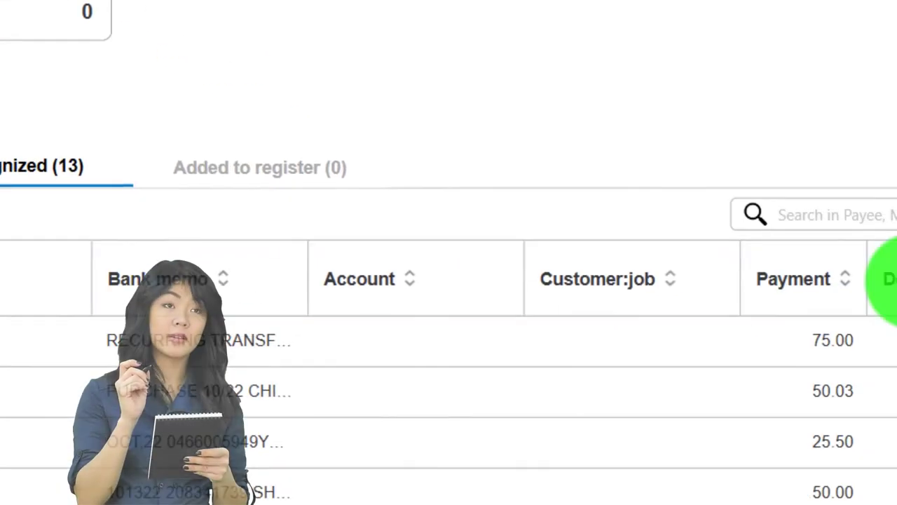
{"action": "left_click", "coordinate": [662, 140]}
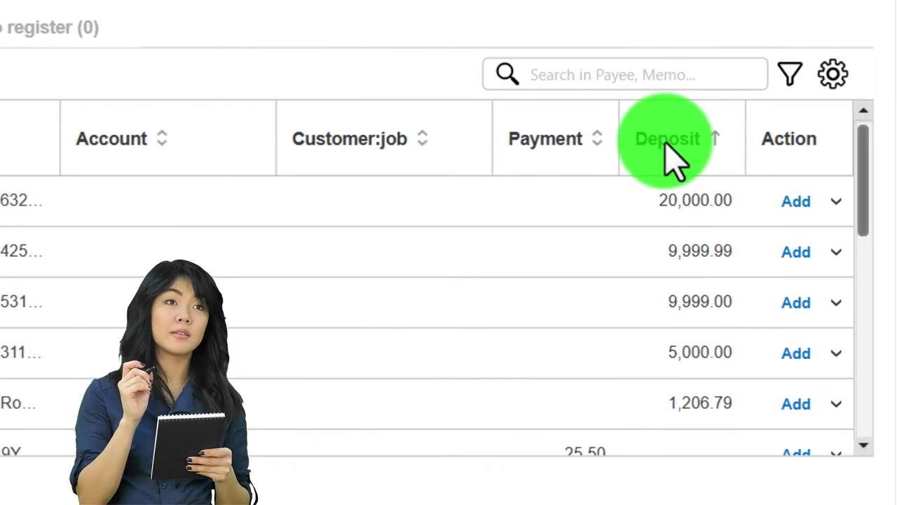